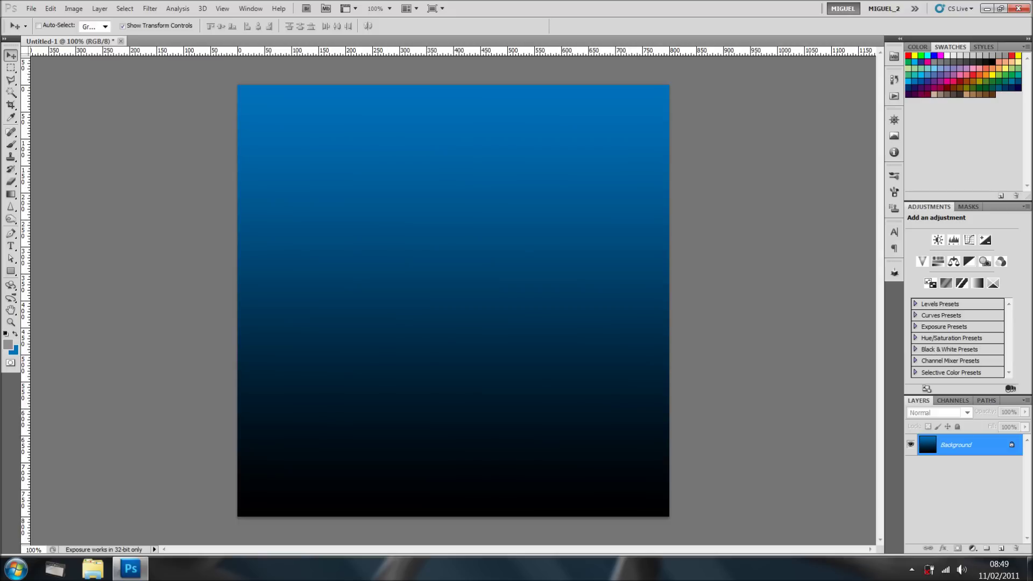
Place a vertical guide near the 400-pixel mark on the blue-to-black gradient canvas
{"action": "left_click_drag", "start_coordinate": [24, 269], "coordinate": [453, 269]}
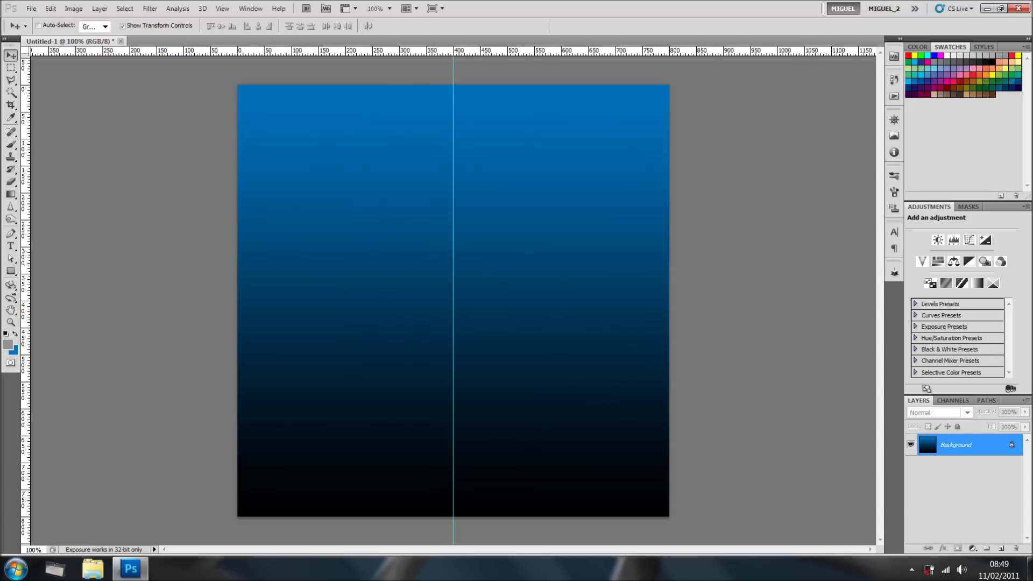
Add eight horizontal guides in close pairs down the page, plus a second vertical guide beside the first
{"action": "left_click_drag", "start_coordinate": [454, 127], "coordinate": [453, 140]}
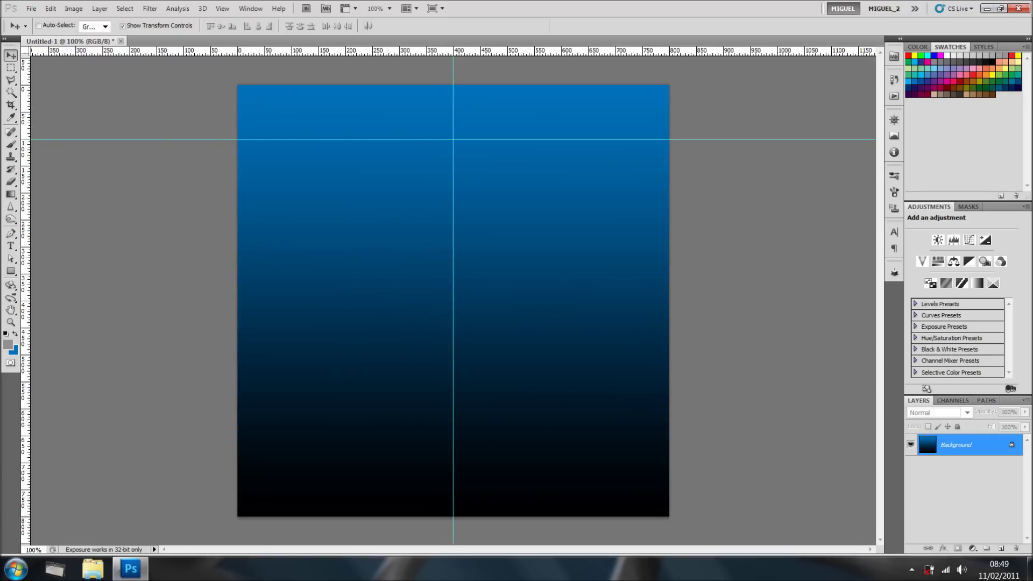
{"action": "left_click_drag", "start_coordinate": [453, 51], "coordinate": [454, 194]}
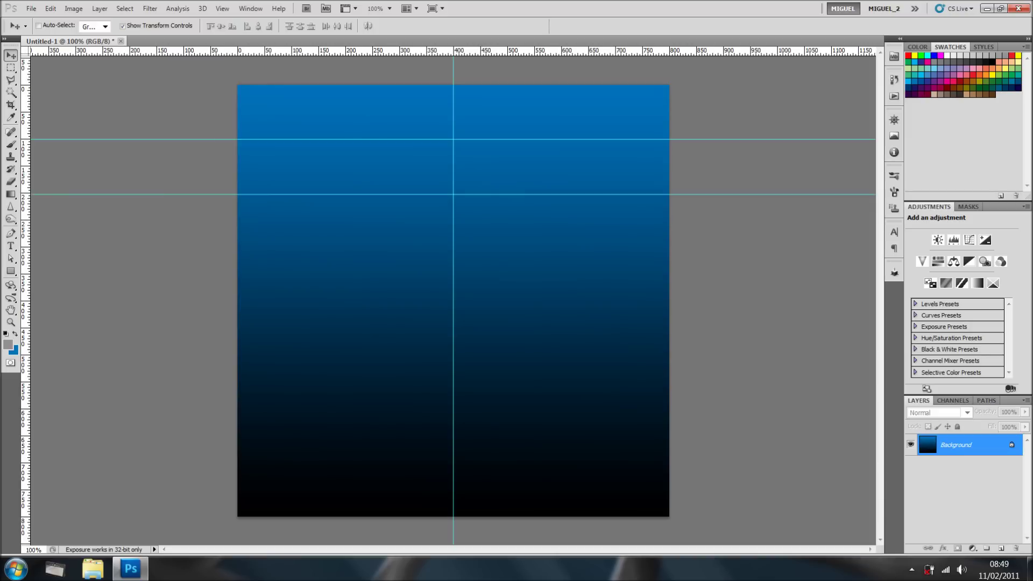
{"action": "left_click_drag", "start_coordinate": [454, 51], "coordinate": [453, 246]}
{"action": "left_click_drag", "start_coordinate": [454, 51], "coordinate": [453, 253]}
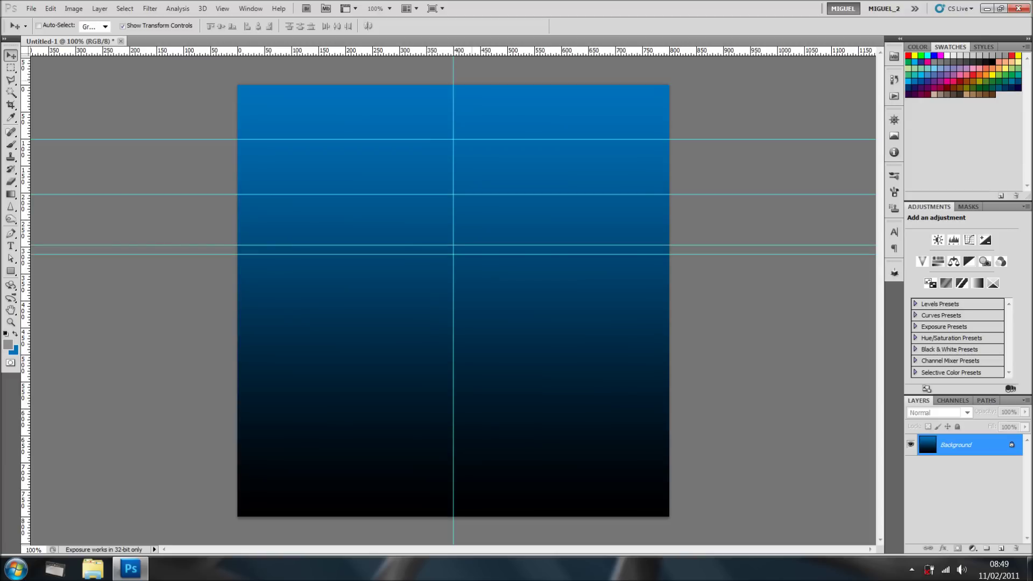
{"action": "left_click_drag", "start_coordinate": [453, 51], "coordinate": [454, 307]}
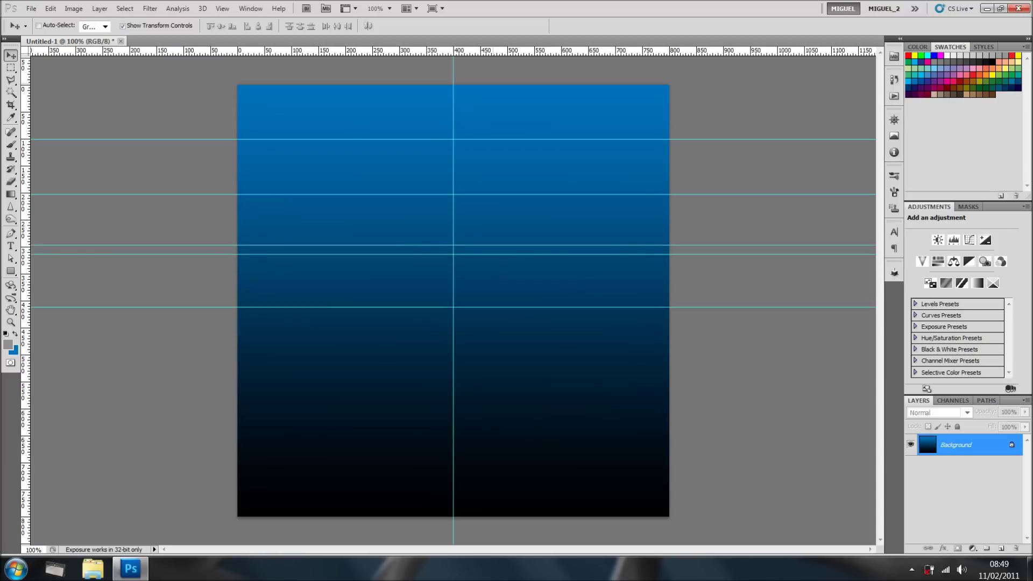
{"action": "left_click_drag", "start_coordinate": [453, 51], "coordinate": [454, 317]}
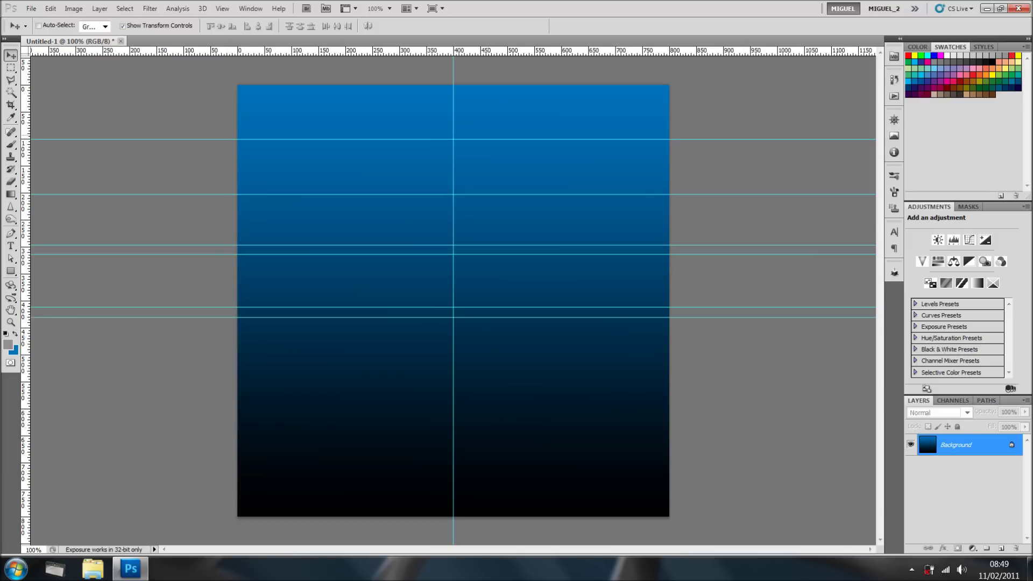
{"action": "left_click_drag", "start_coordinate": [453, 51], "coordinate": [454, 362]}
{"action": "left_click_drag", "start_coordinate": [454, 51], "coordinate": [453, 379]}
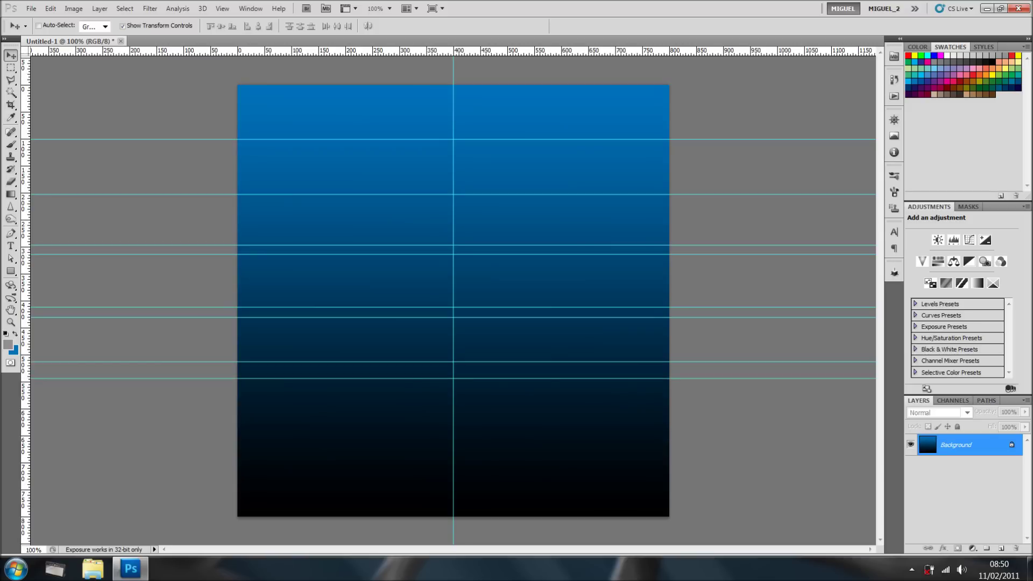
{"action": "left_click_drag", "start_coordinate": [25, 269], "coordinate": [458, 269]}
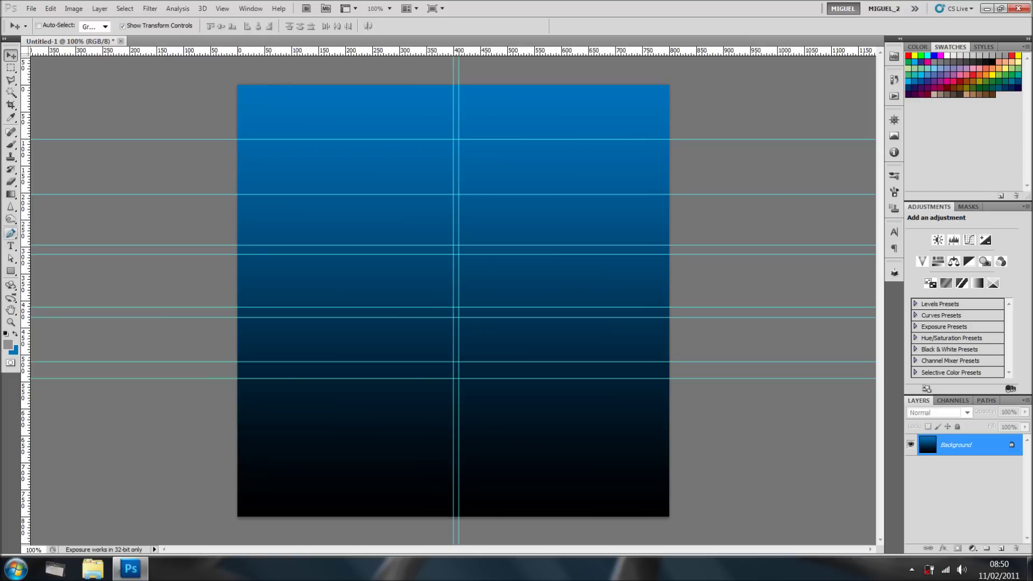
Select the Pen tool with Exclude overlapping path areas and zoom in on the guides
{"action": "left_click", "coordinate": [10, 234]}
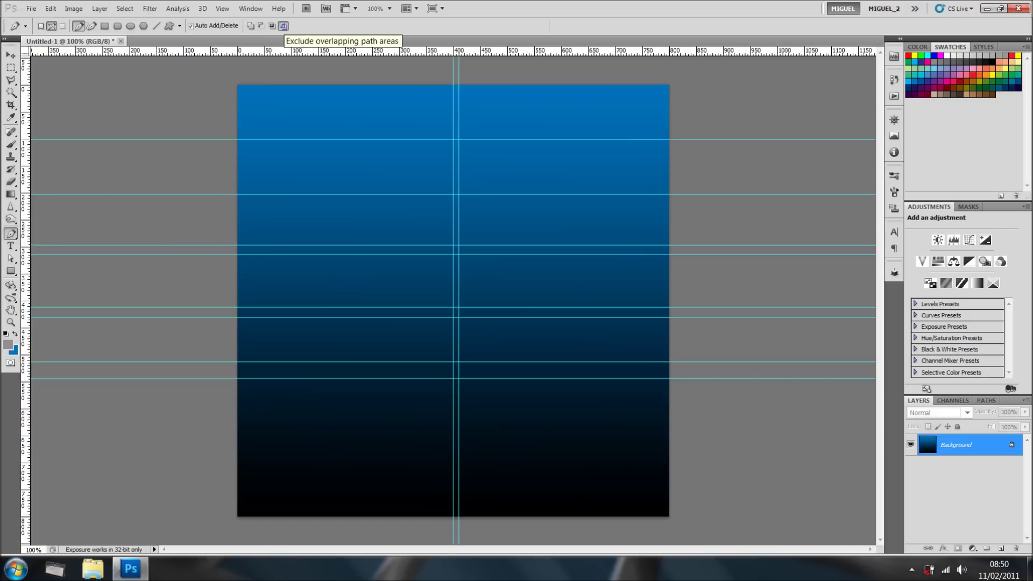
{"action": "left_click", "coordinate": [284, 26]}
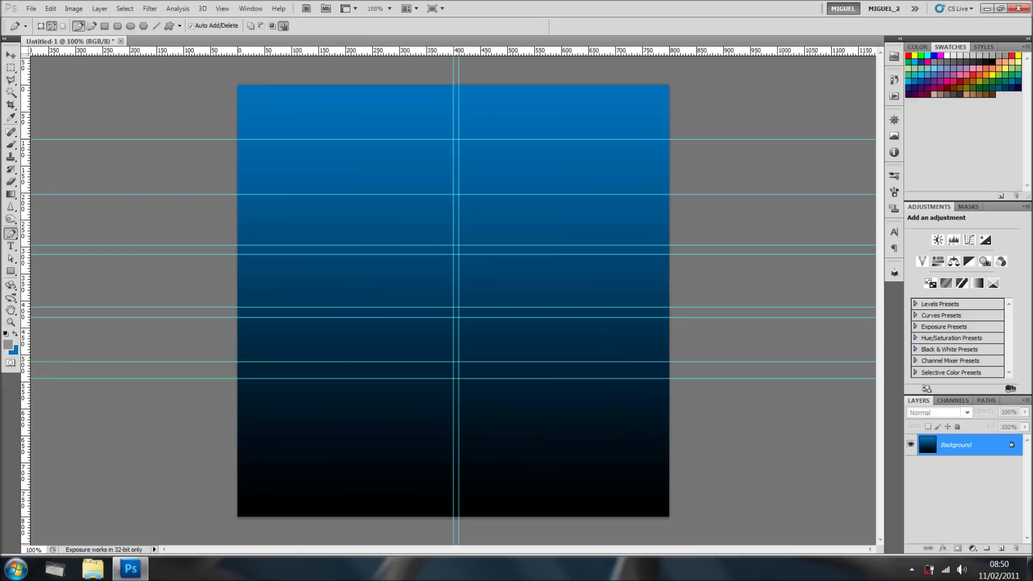
{"action": "scroll", "coordinate": [491, 204], "scroll_direction": "up", "scroll_amount": 6}
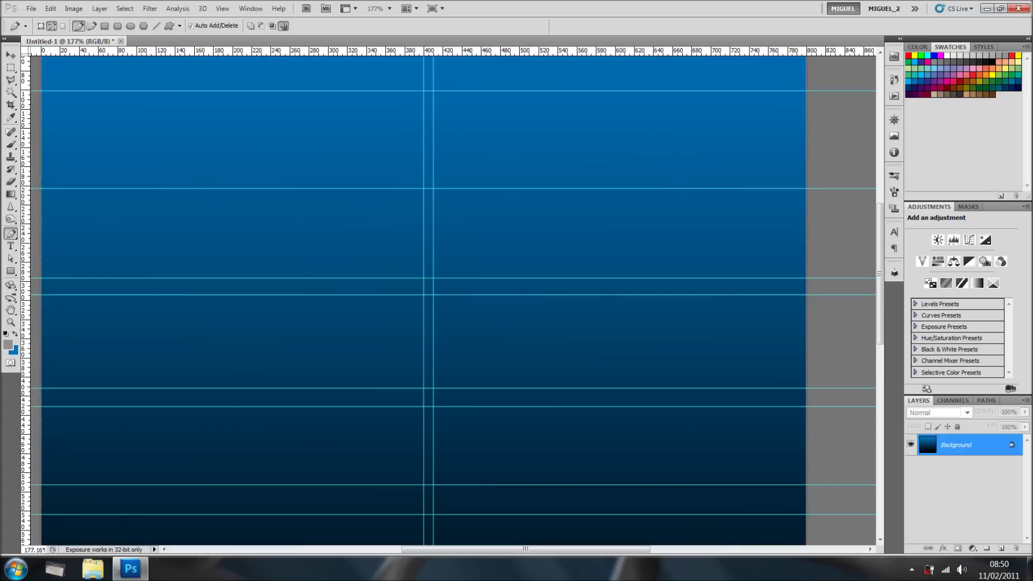
{"action": "scroll", "coordinate": [491, 204], "scroll_direction": "up", "scroll_amount": 4}
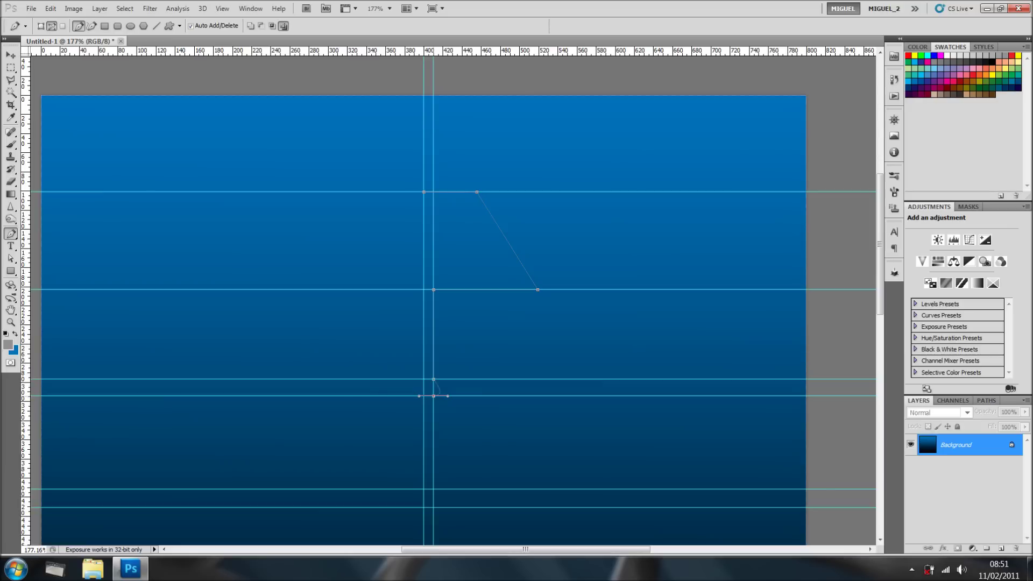
Trace the lamp half-profile with curved anchors at guide pairs, ending at the base's inner edge
{"action": "scroll", "coordinate": [452, 302], "scroll_direction": "down", "scroll_amount": 6}
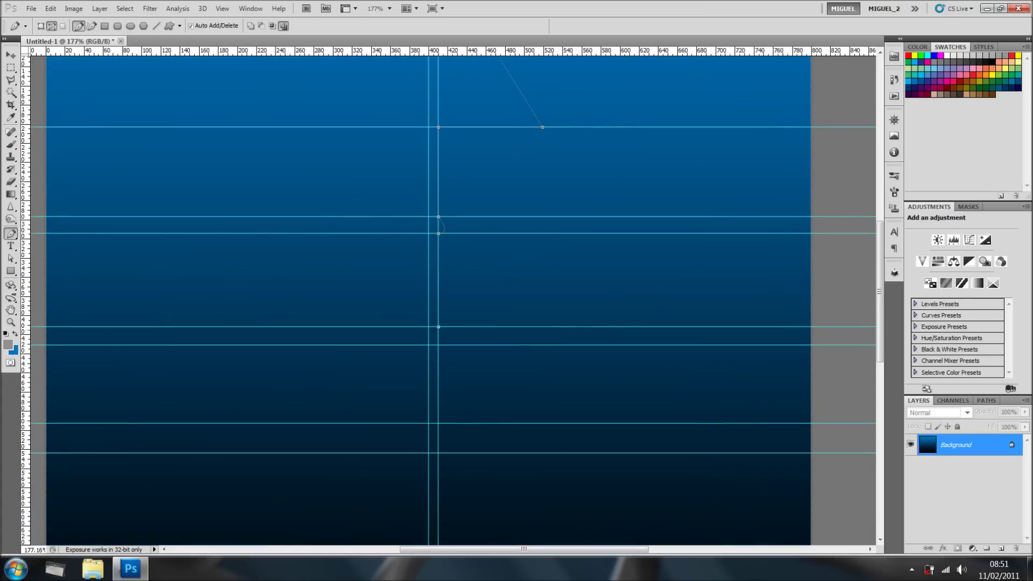
{"action": "left_click_drag", "start_coordinate": [438, 345], "coordinate": [448, 345]}
{"action": "left_click", "coordinate": [476, 453]}
{"action": "left_click_drag", "start_coordinate": [476, 458], "coordinate": [470, 477]}
{"action": "left_click", "coordinate": [476, 453], "text": "alt"}
{"action": "left_click", "coordinate": [429, 453]}
{"action": "scroll", "coordinate": [442, 389], "scroll_direction": "up", "scroll_amount": 1}
{"action": "scroll", "coordinate": [442, 388], "scroll_direction": "up", "scroll_amount": 1}
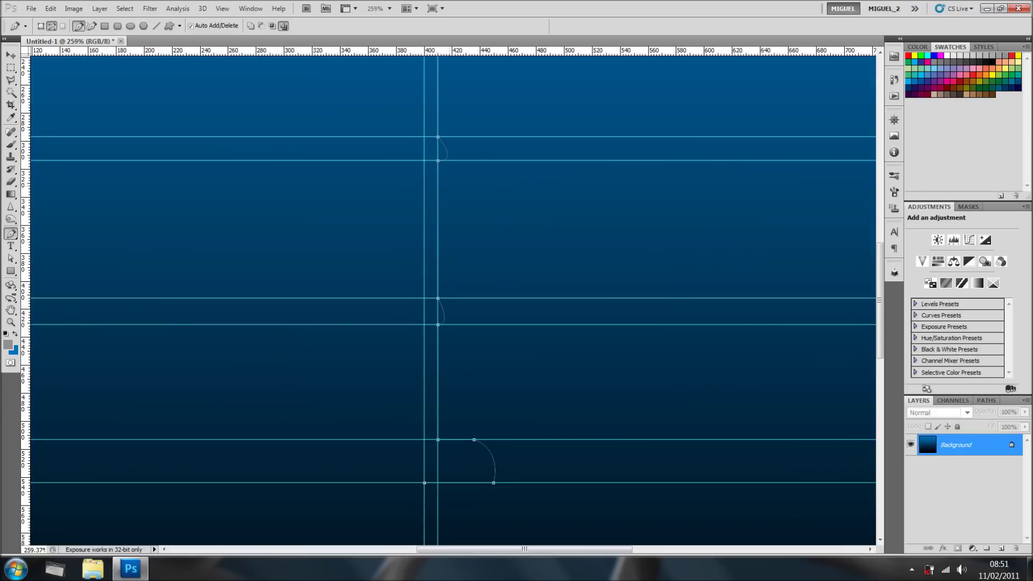
{"action": "scroll", "coordinate": [453, 301], "scroll_direction": "up", "scroll_amount": 10}
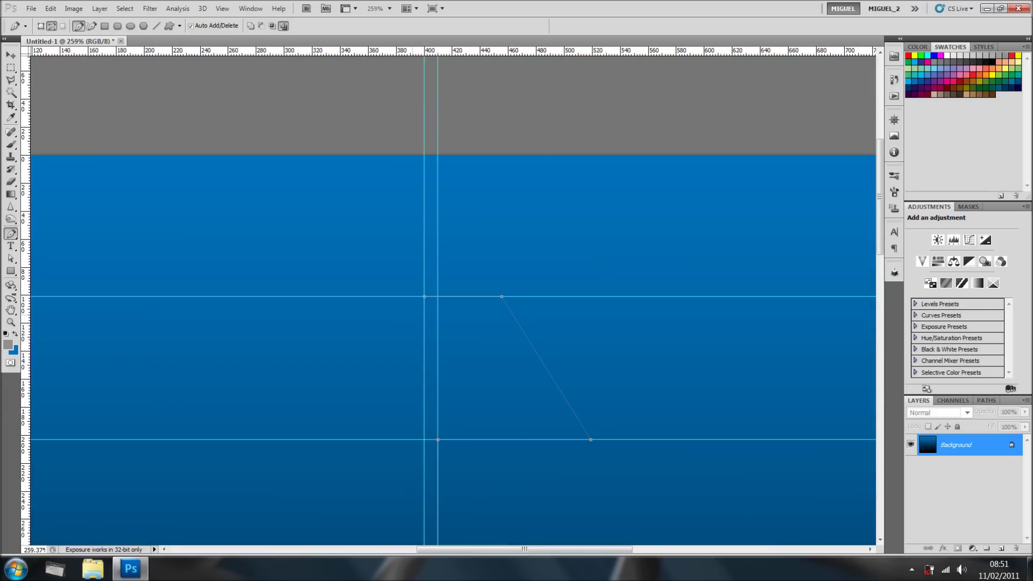
{"action": "scroll", "coordinate": [474, 301], "scroll_direction": "down", "scroll_amount": 5}
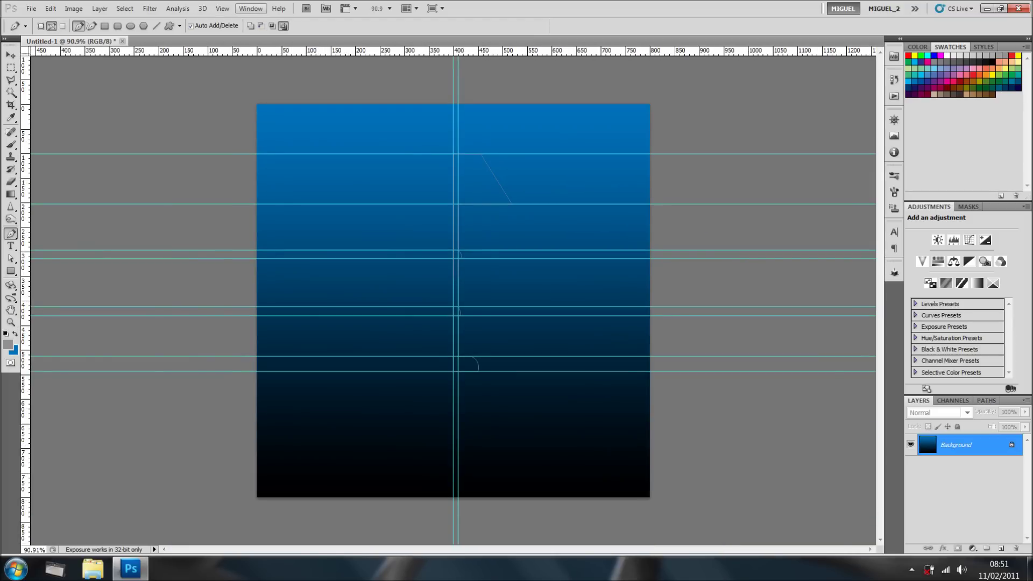
Clear all guides and fill a new Layer 1 with the grey foreground colour
{"action": "left_click", "coordinate": [222, 8]}
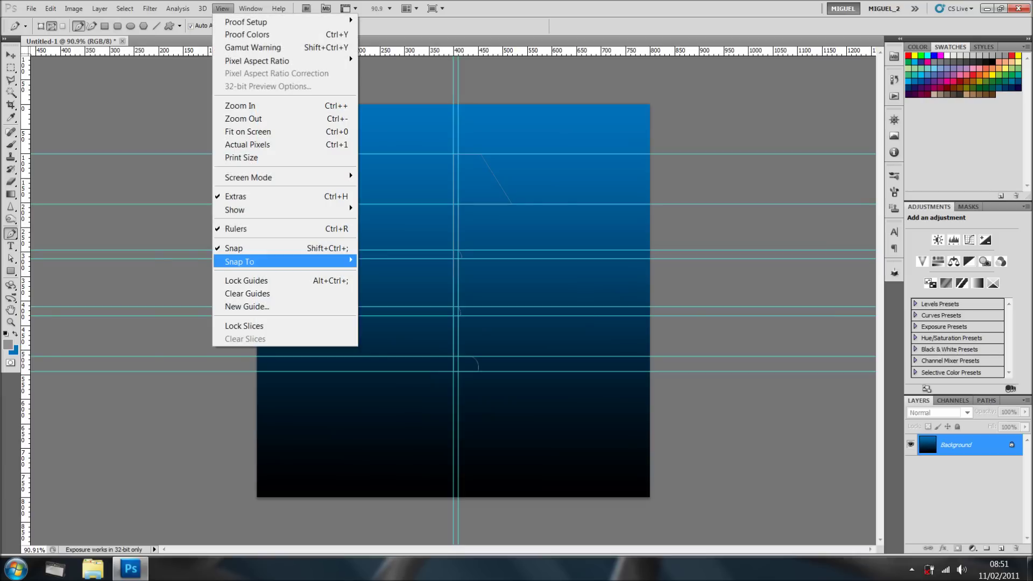
{"action": "left_click", "coordinate": [247, 293]}
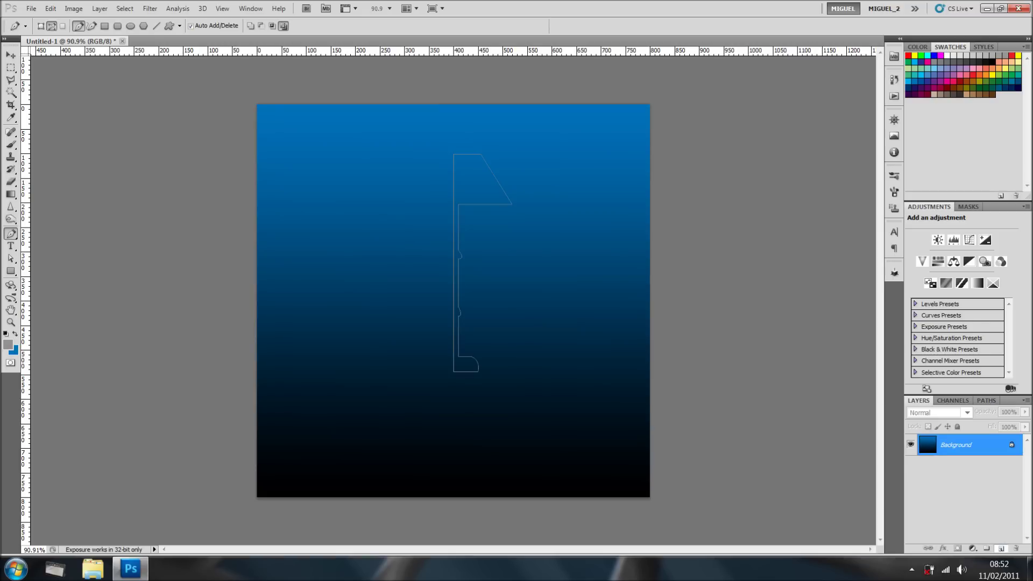
{"action": "left_click", "coordinate": [1001, 548]}
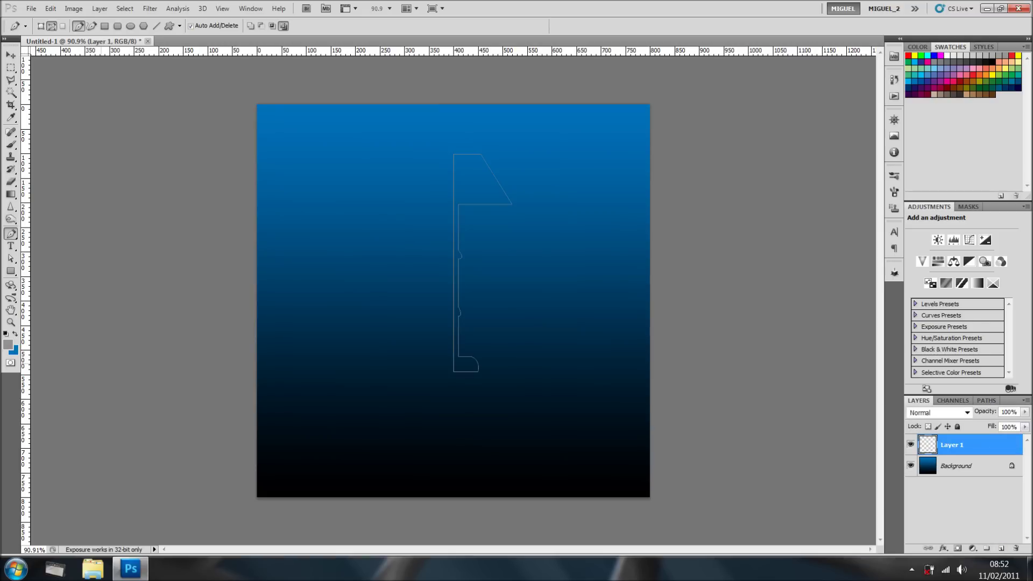
{"action": "key", "text": "alt+BackSpace"}
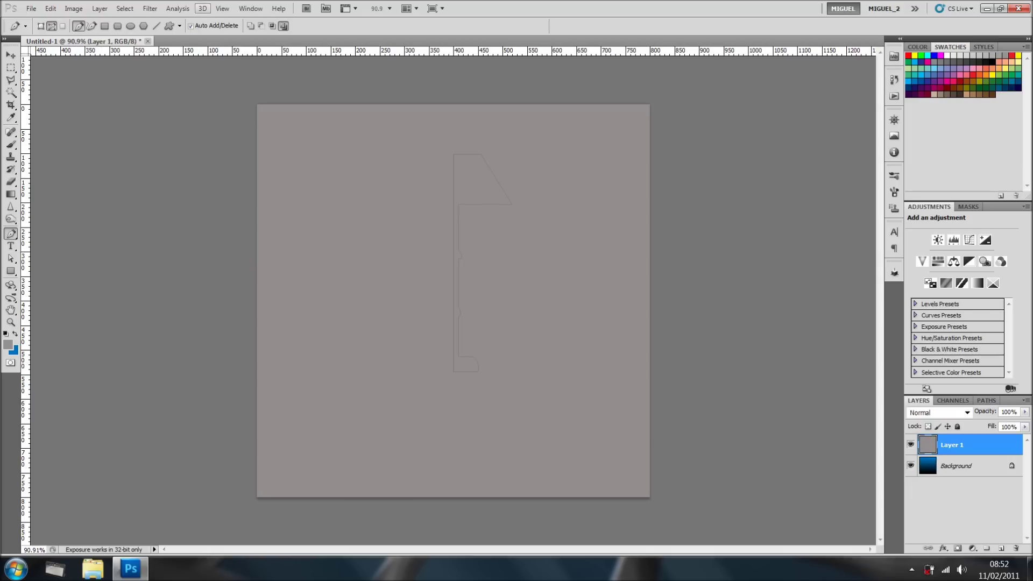
{"action": "left_click", "coordinate": [202, 8]}
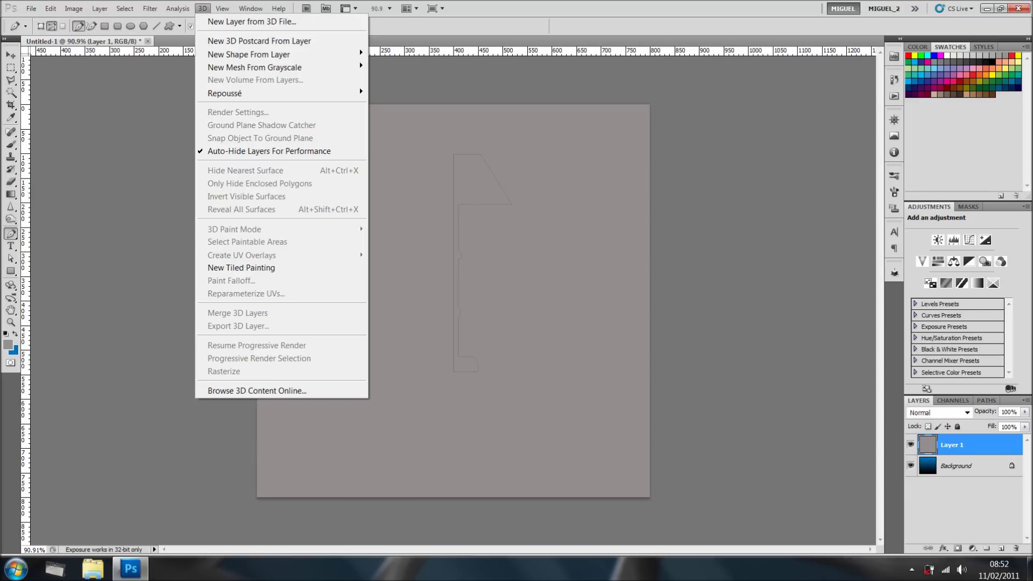
{"action": "mouse_move", "coordinate": [359, 92]}
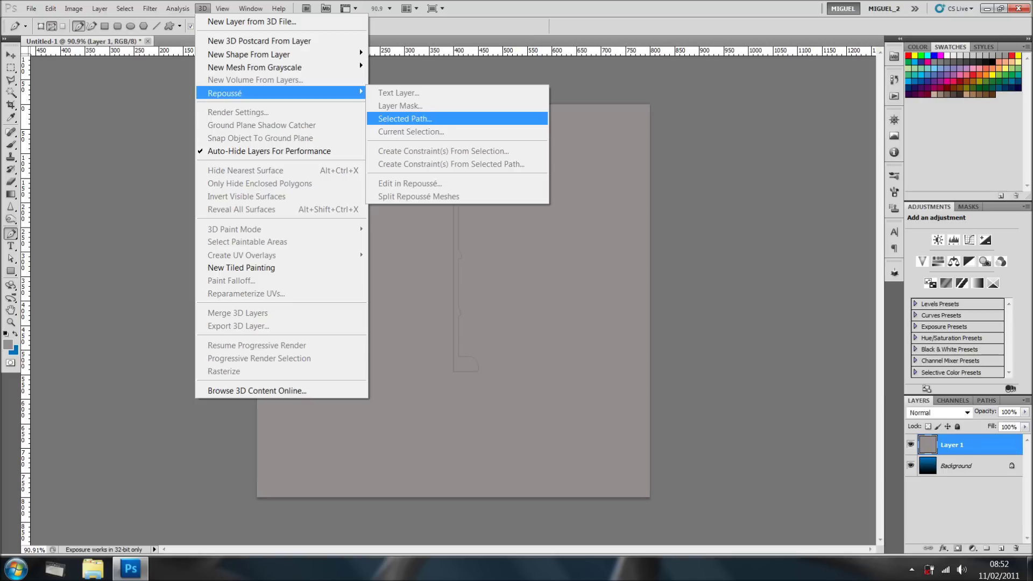
Repoussé the selected path, keep twist at 0, and bend it -360° on X from the left edge
{"action": "left_click", "coordinate": [405, 118]}
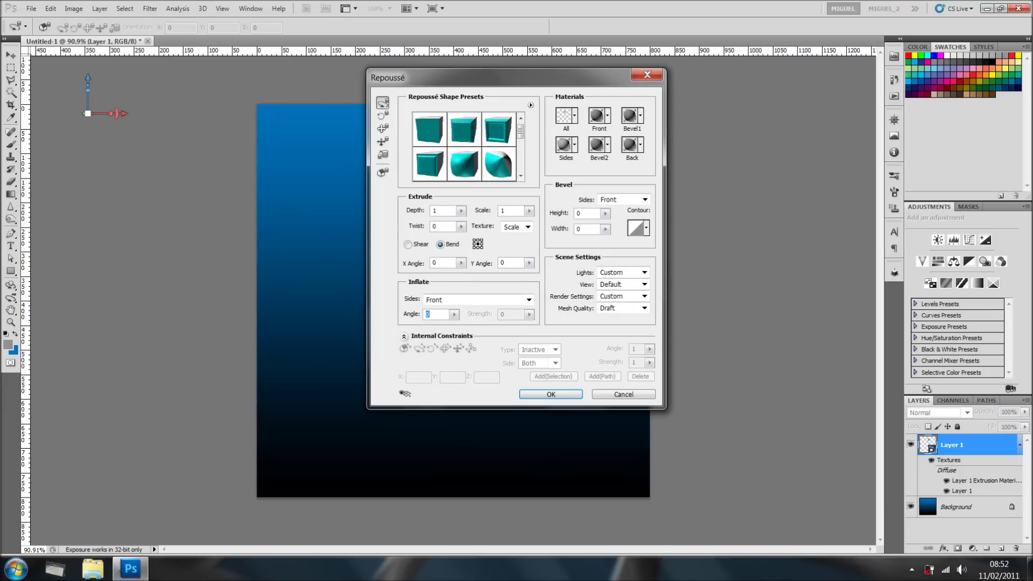
{"action": "left_click_drag", "start_coordinate": [484, 78], "coordinate": [690, 78]}
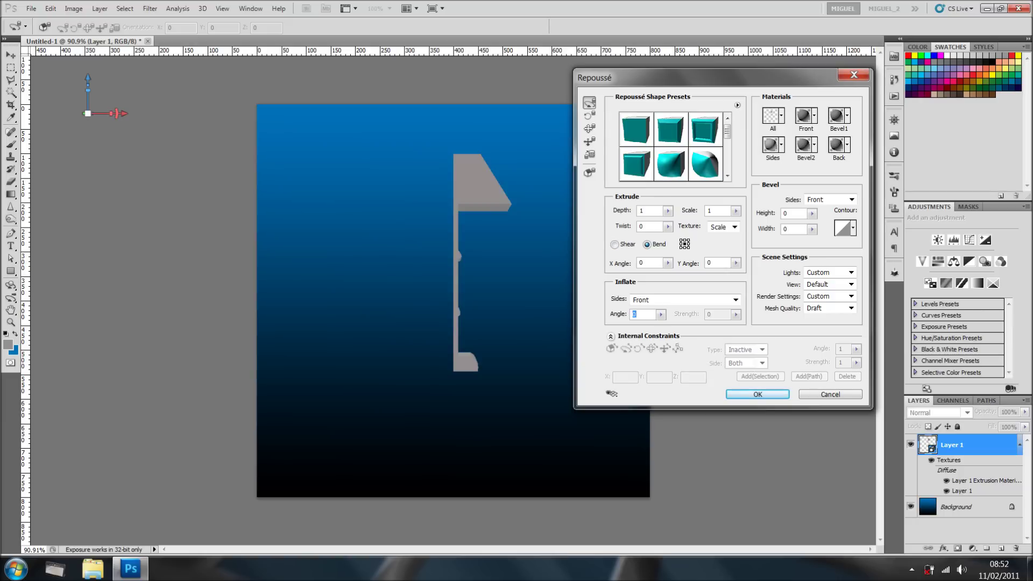
{"action": "mouse_move", "coordinate": [622, 226]}
{"action": "left_mouse_down"}
{"action": "mouse_move", "coordinate": [484, 226]}
{"action": "mouse_move", "coordinate": [619, 226]}
{"action": "left_mouse_up"}
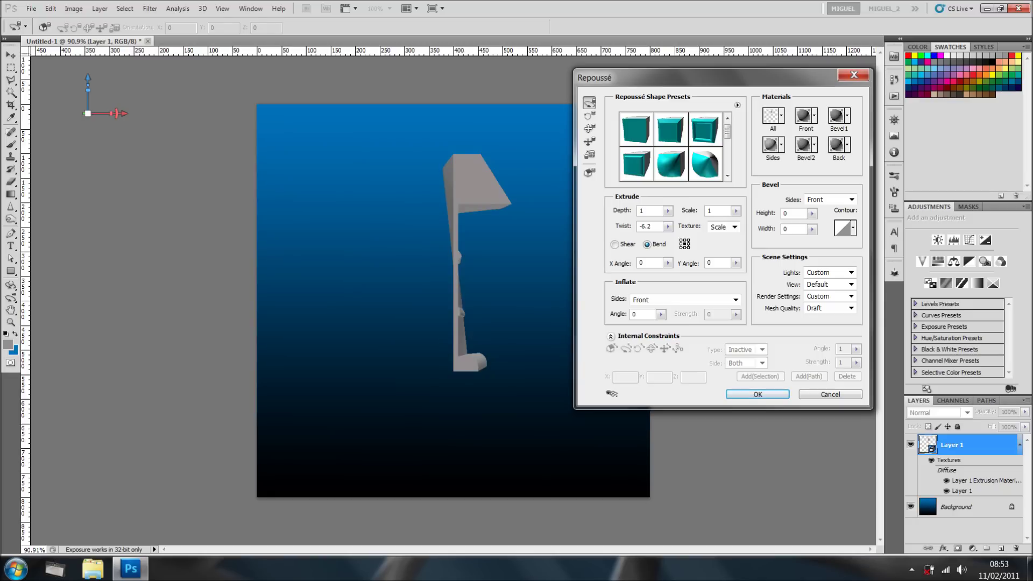
{"action": "left_click_drag", "start_coordinate": [619, 226], "coordinate": [624, 226]}
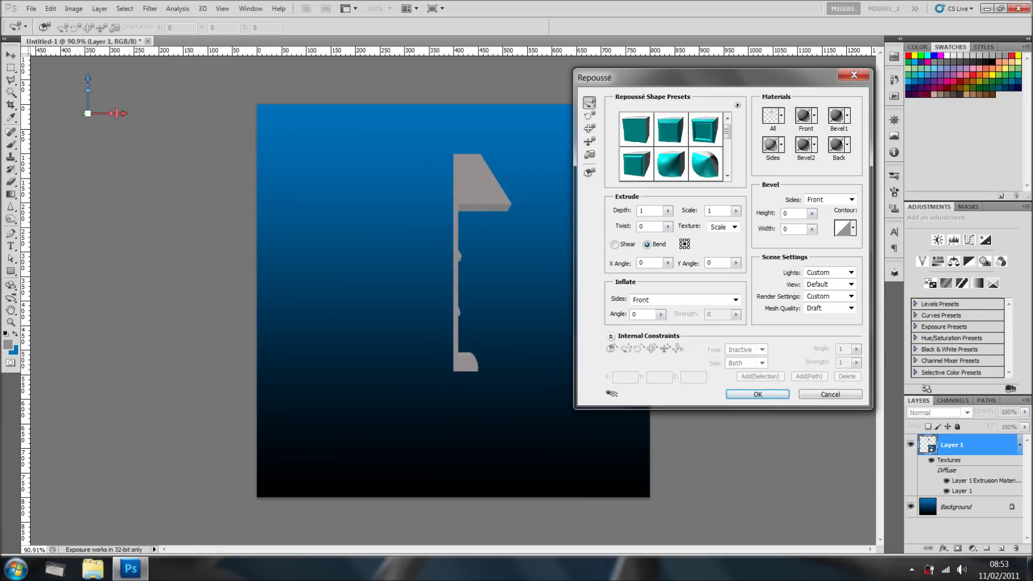
{"action": "left_click_drag", "start_coordinate": [620, 264], "coordinate": [483, 263]}
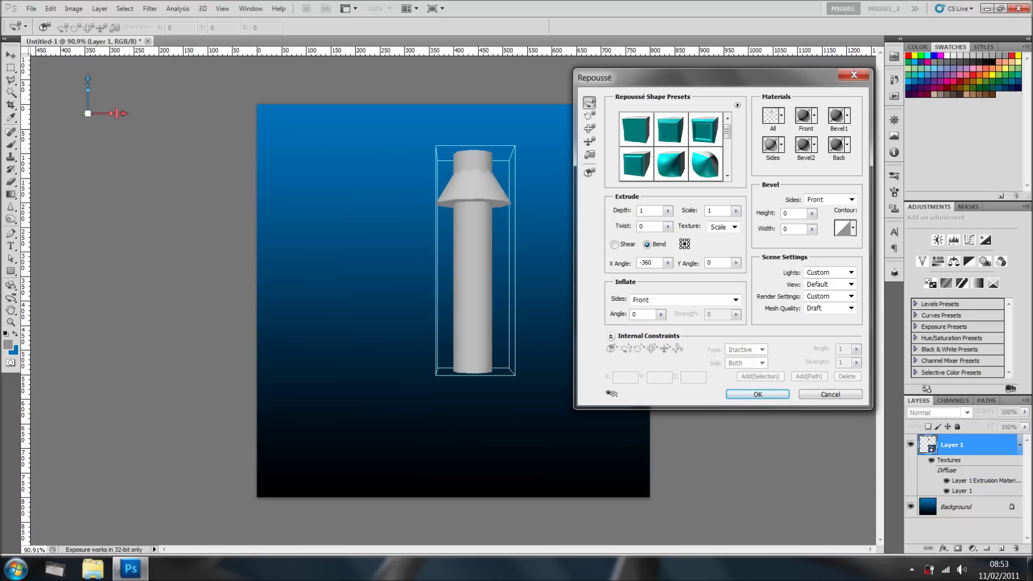
{"action": "left_click", "coordinate": [681, 244]}
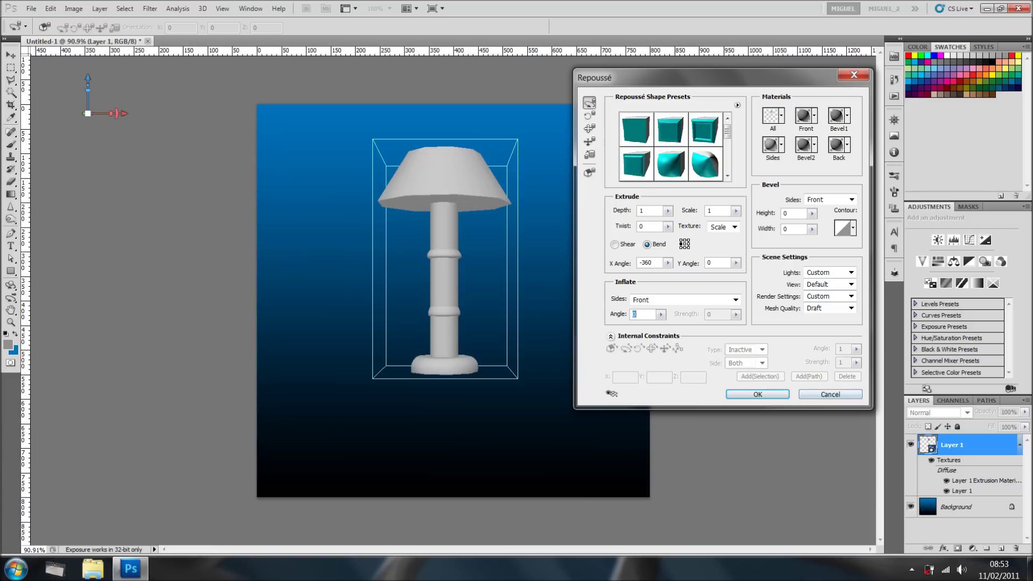
Set mesh quality to Best, reduce extrude depth to 0 while inspecting the preview, and confirm
{"action": "left_click", "coordinate": [850, 309]}
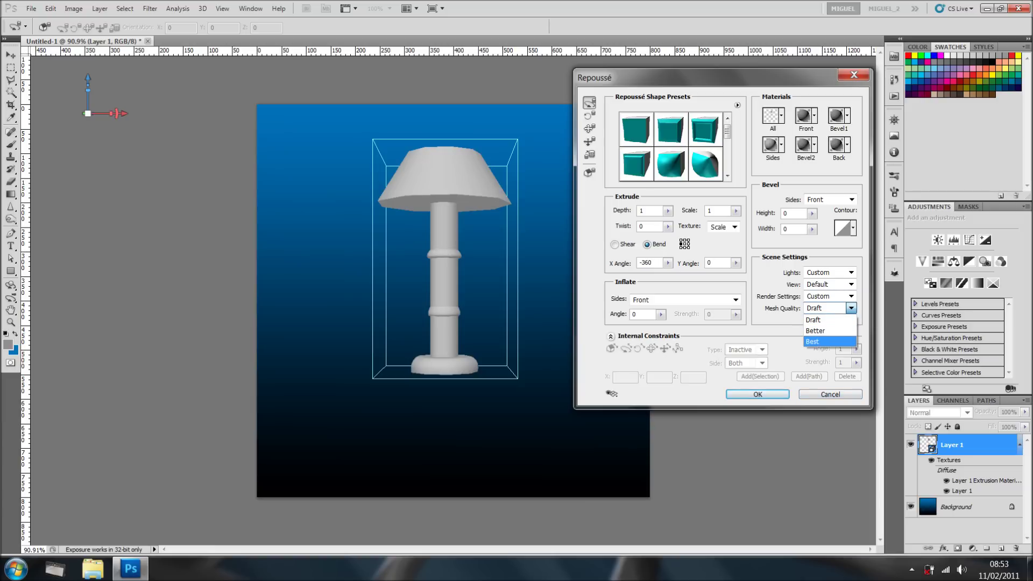
{"action": "left_click", "coordinate": [828, 341]}
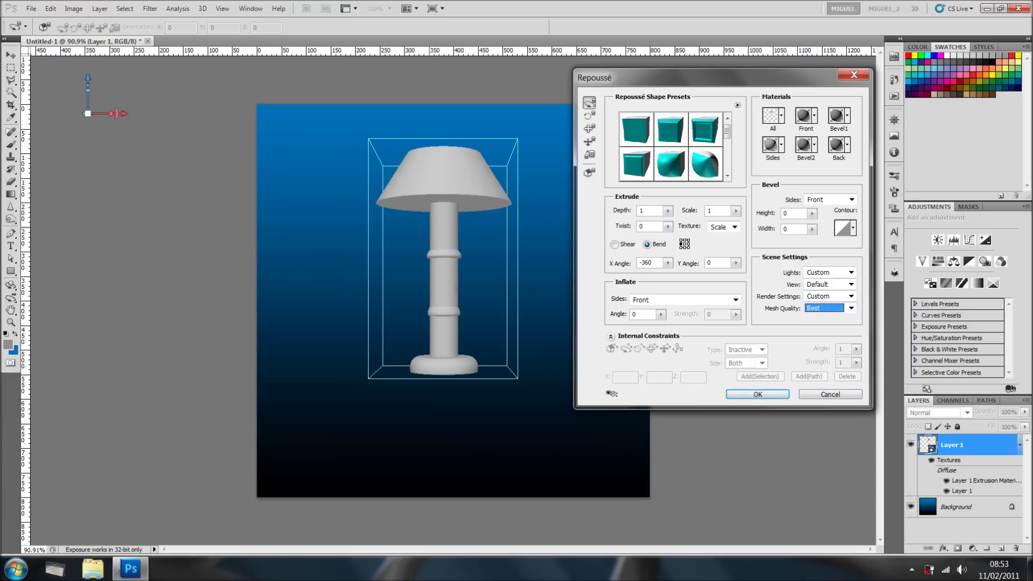
{"action": "left_click_drag", "start_coordinate": [444, 242], "coordinate": [428, 400]}
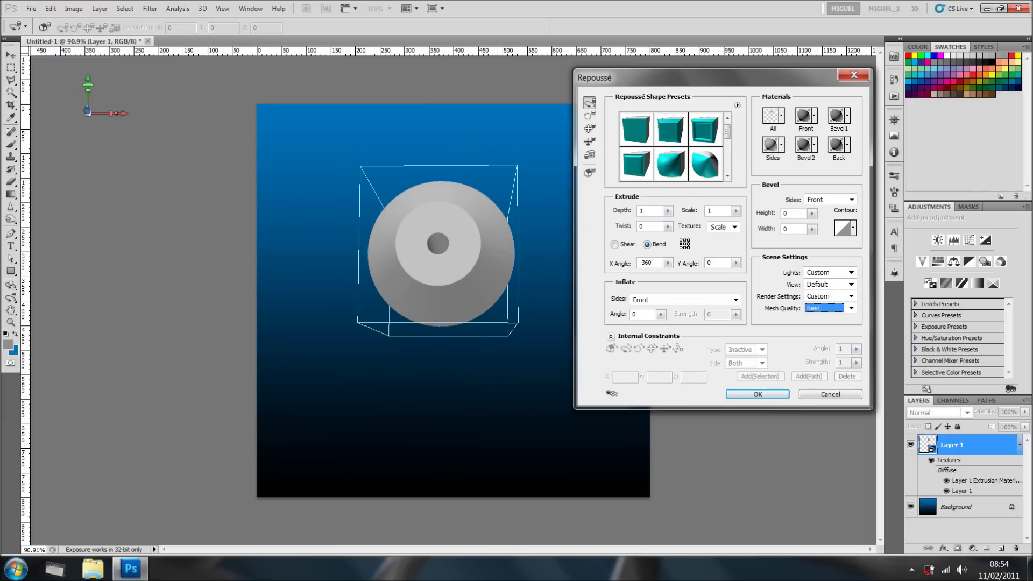
{"action": "left_click_drag", "start_coordinate": [621, 210], "coordinate": [569, 210]}
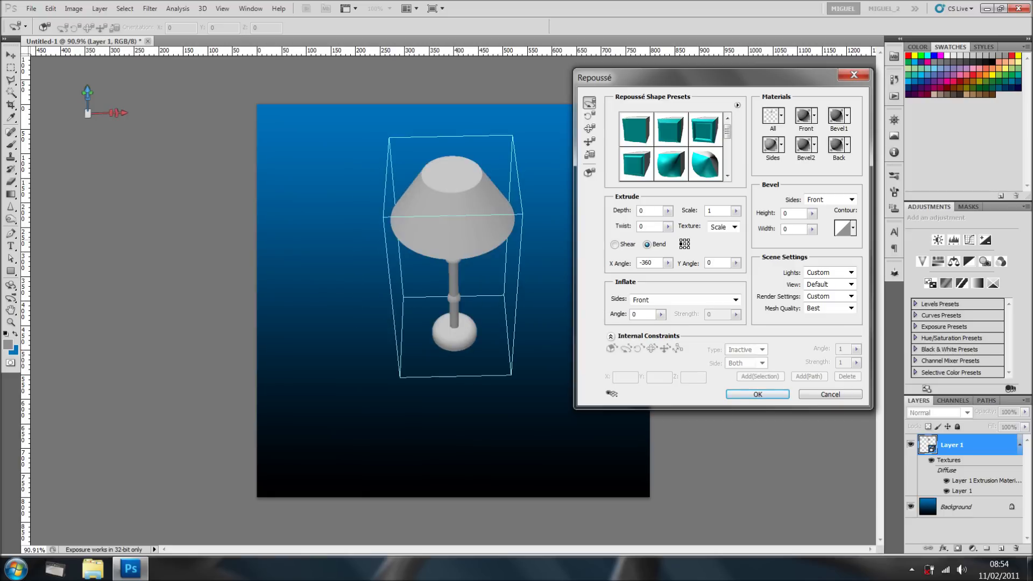
{"action": "mouse_move", "coordinate": [451, 258]}
{"action": "left_mouse_down"}
{"action": "mouse_move", "coordinate": [484, 250]}
{"action": "mouse_move", "coordinate": [465, 247]}
{"action": "left_mouse_up"}
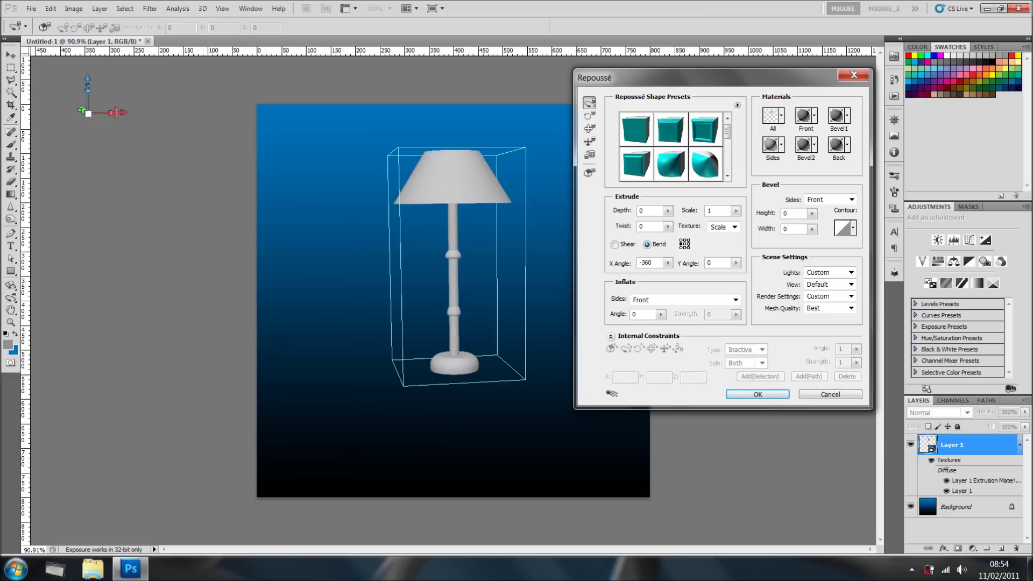
{"action": "key", "text": "Return"}
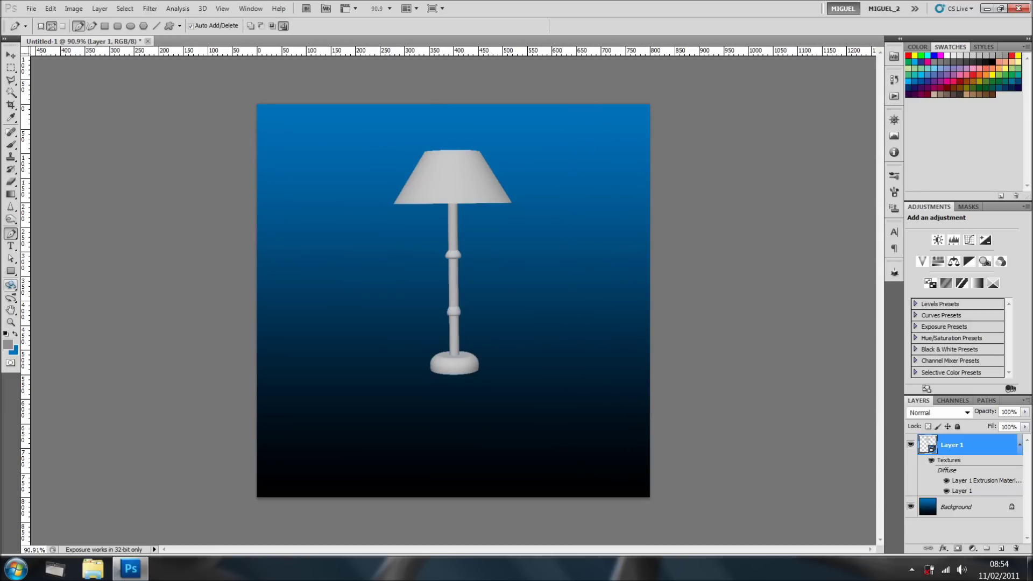
Switch to the 3D Rotate tool and second workspace, then open the extrusion material's Default Texture
{"action": "key", "text": "k"}
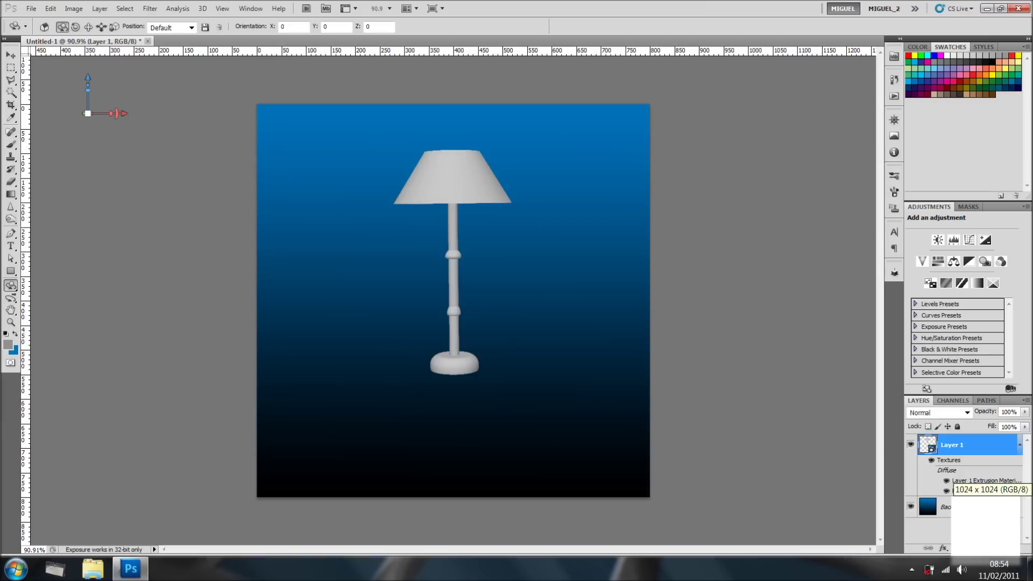
{"action": "left_click", "coordinate": [883, 8]}
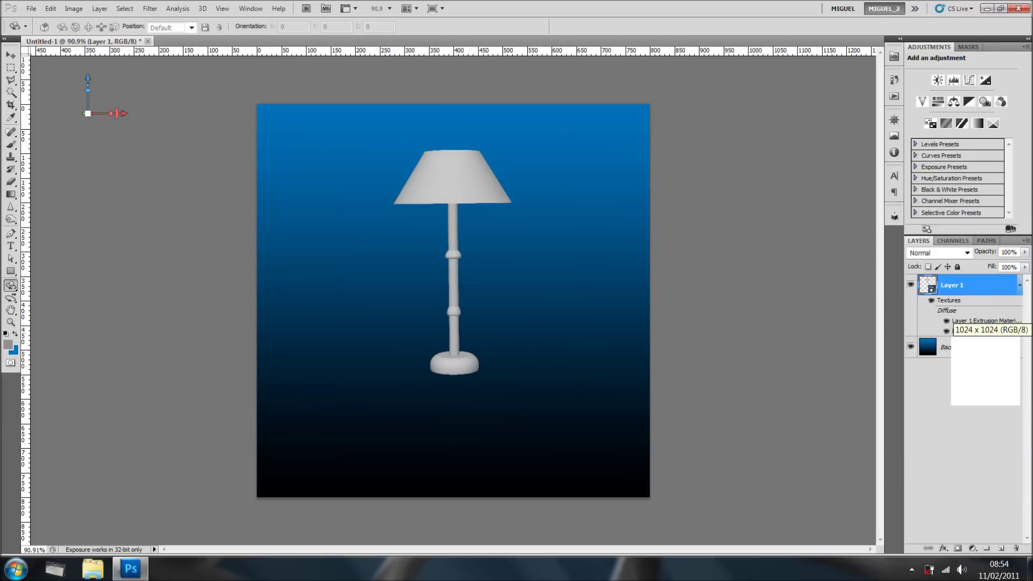
{"action": "double_click", "coordinate": [978, 321]}
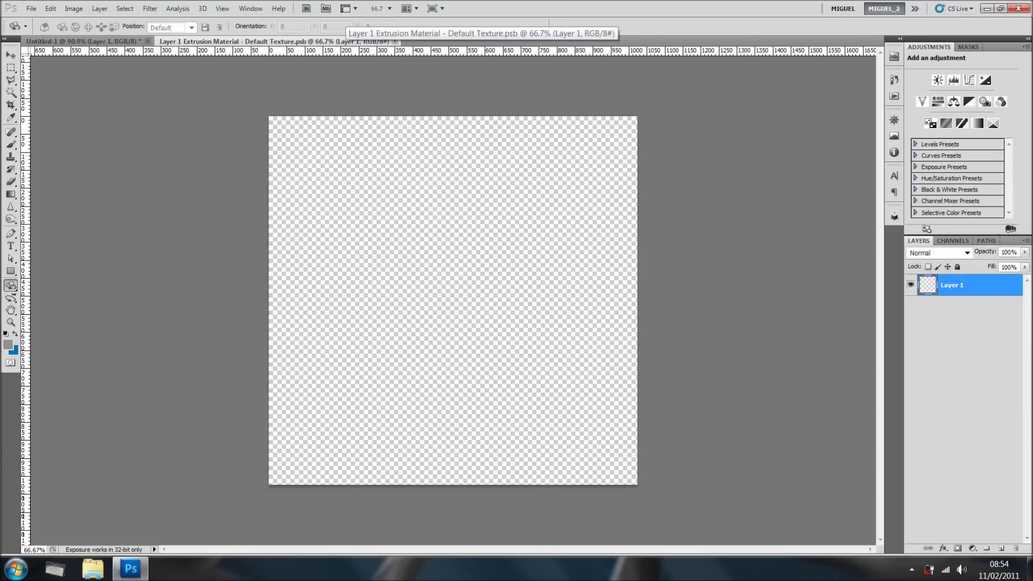
Show the 3D Materials list for the lamp, then return to the texture document
{"action": "left_click", "coordinate": [96, 41]}
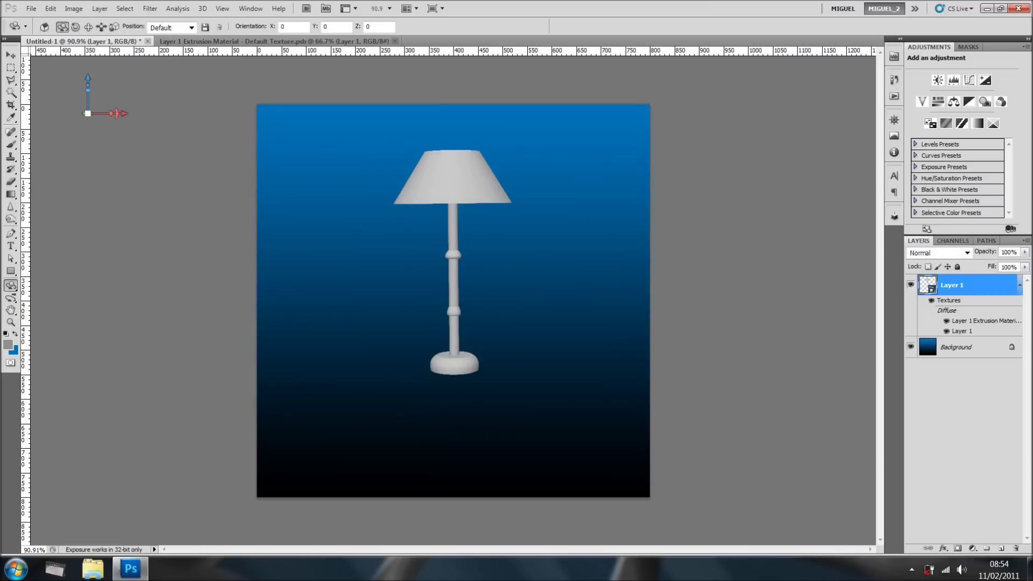
{"action": "left_click", "coordinate": [894, 216]}
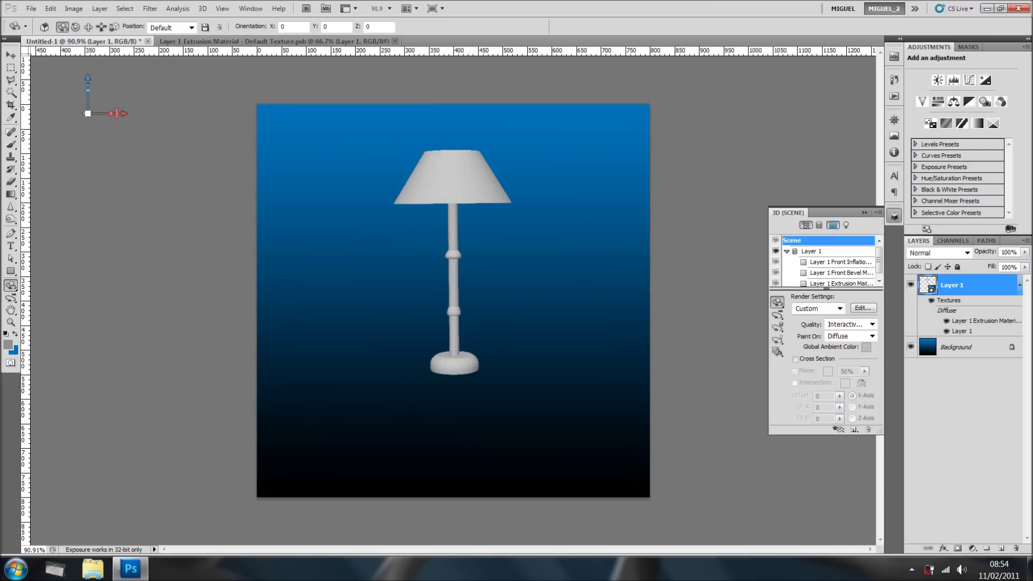
{"action": "left_click", "coordinate": [832, 225]}
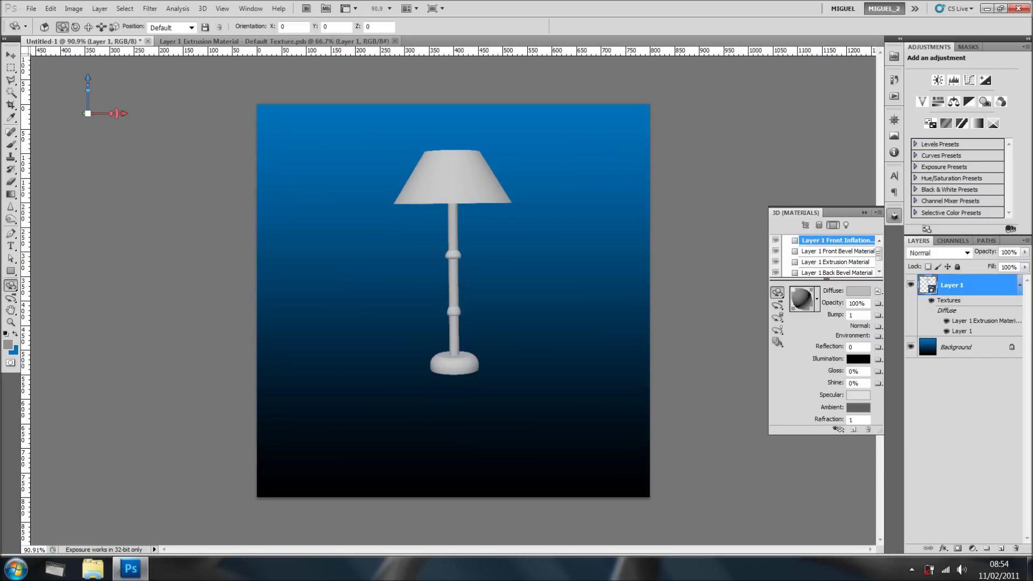
{"action": "left_click", "coordinate": [251, 8]}
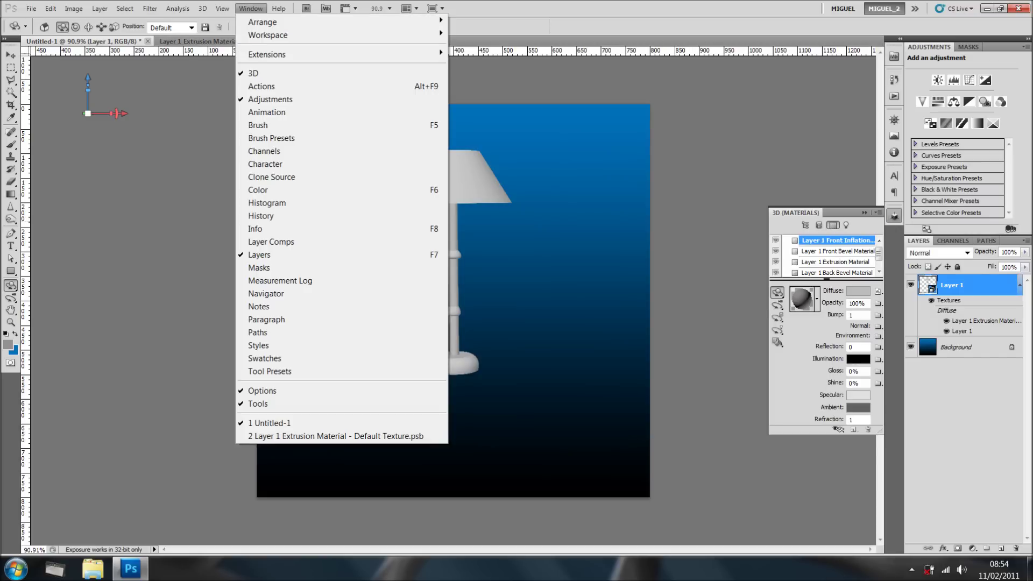
{"action": "key", "text": "Escape"}
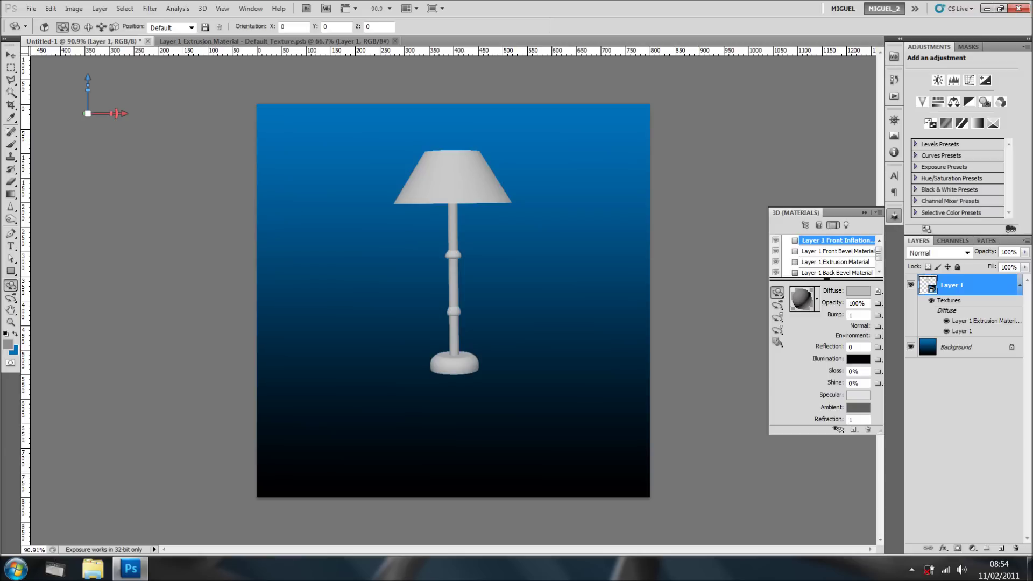
{"action": "left_click", "coordinate": [344, 41]}
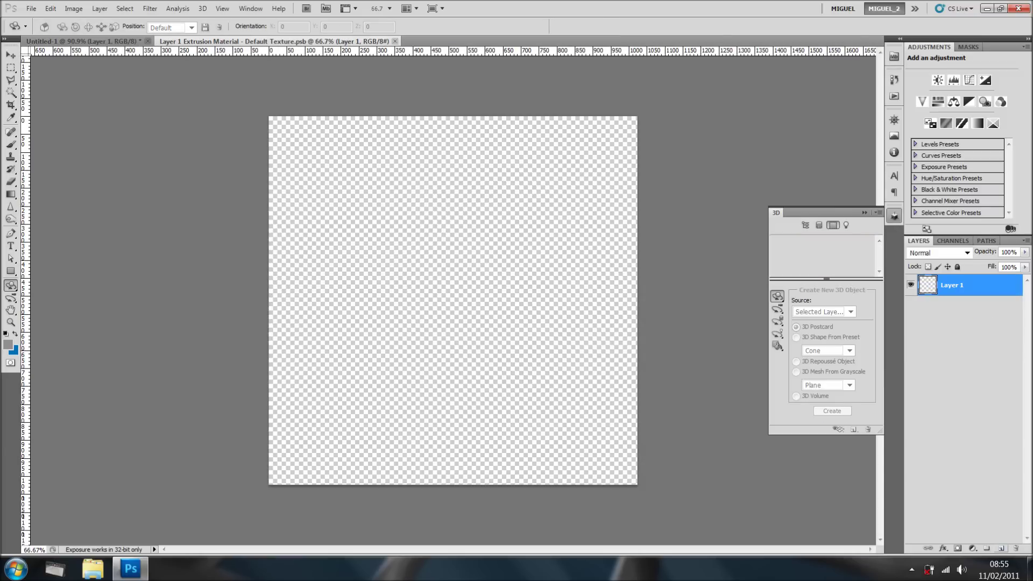
Add Layer 2 filled with blue and place a vertical guide at the texture's centre
{"action": "left_click", "coordinate": [1001, 548]}
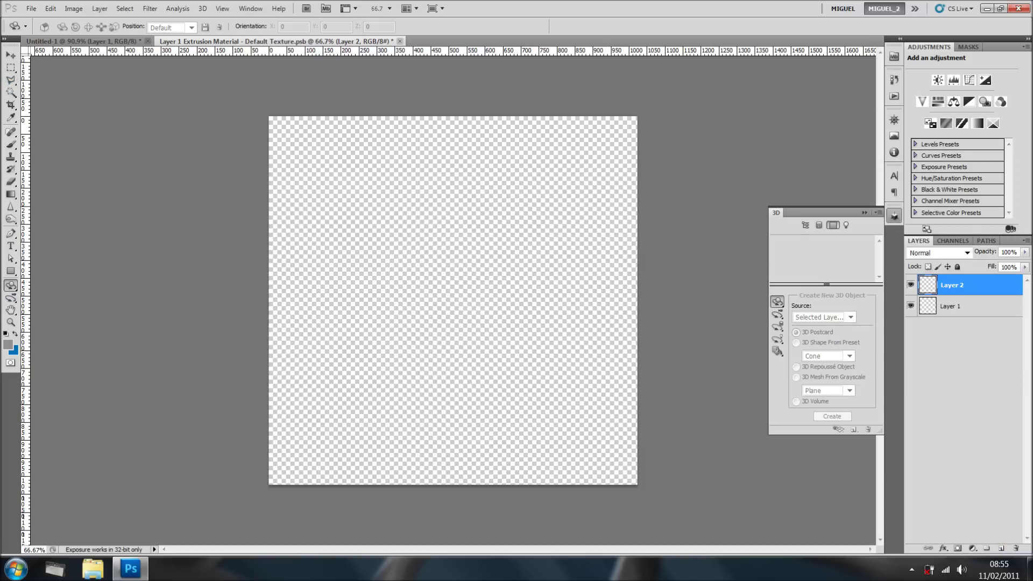
{"action": "left_click", "coordinate": [15, 333]}
{"action": "key", "text": "alt+BackSpace"}
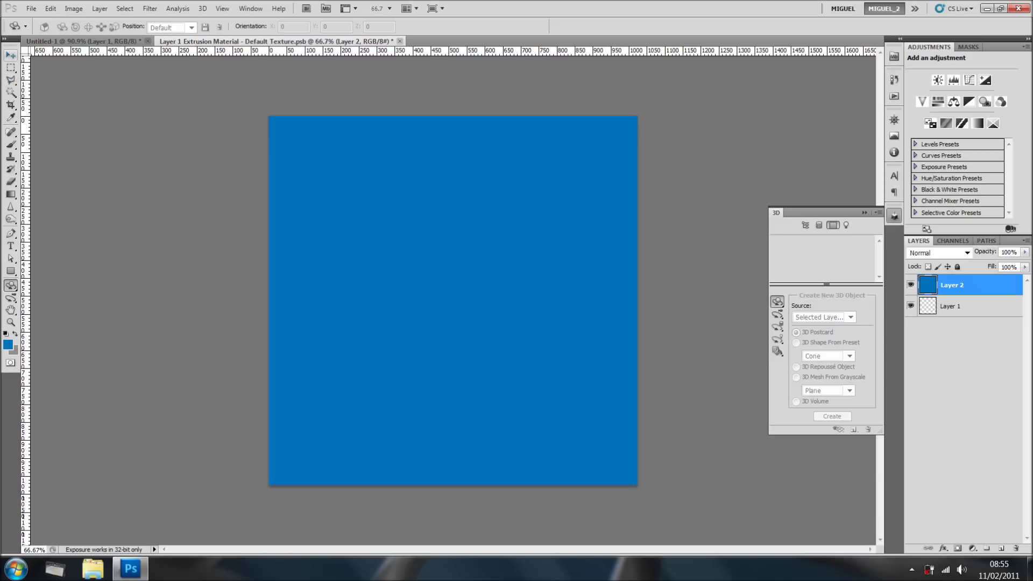
{"action": "left_click", "coordinate": [11, 68]}
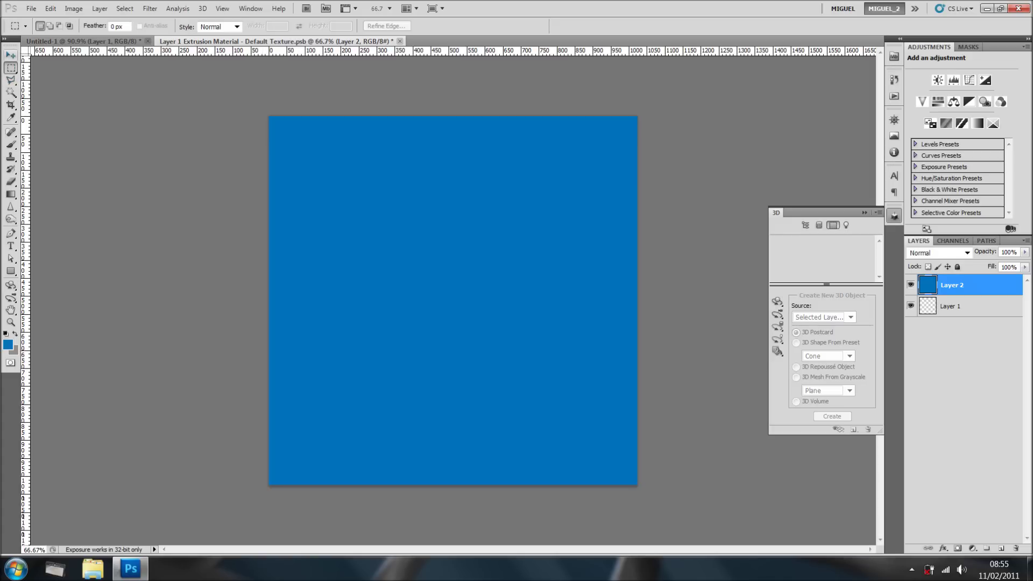
{"action": "key", "text": "v"}
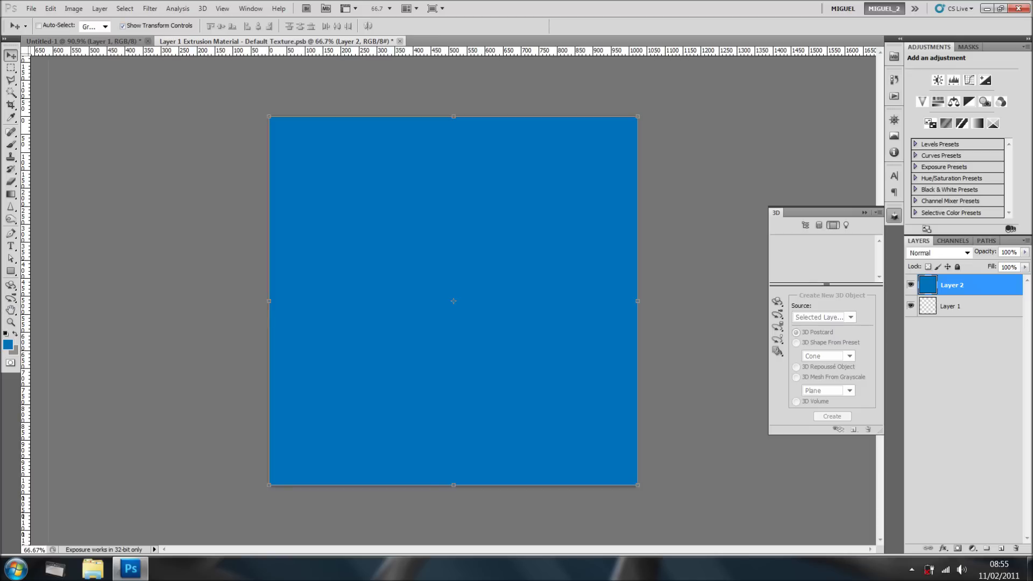
{"action": "left_click_drag", "start_coordinate": [25, 301], "coordinate": [453, 319]}
Select and delete the left half of the blue texture layer
{"action": "key", "text": "m"}
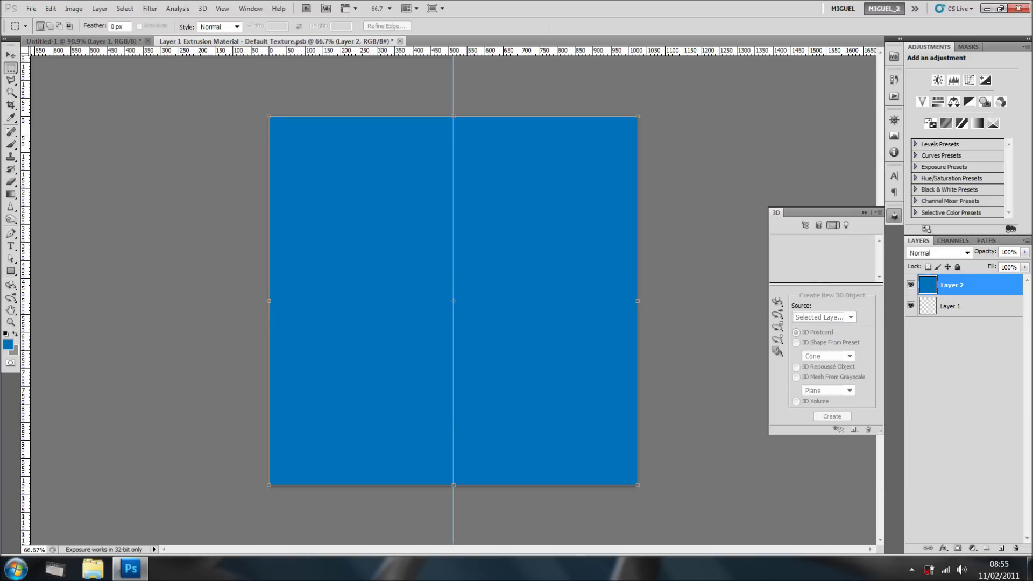
{"action": "left_click_drag", "start_coordinate": [270, 116], "coordinate": [453, 485]}
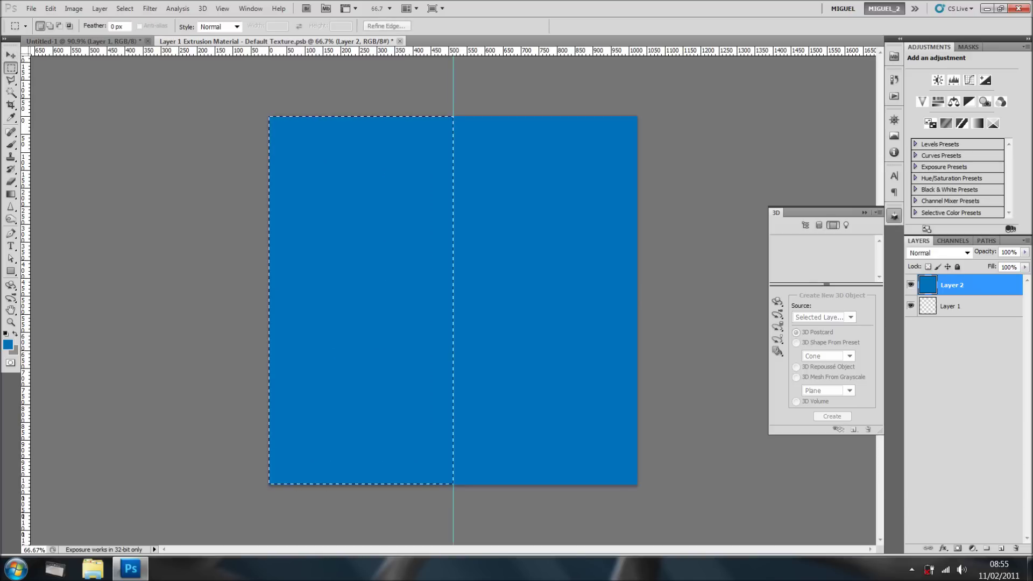
{"action": "key", "text": "Delete"}
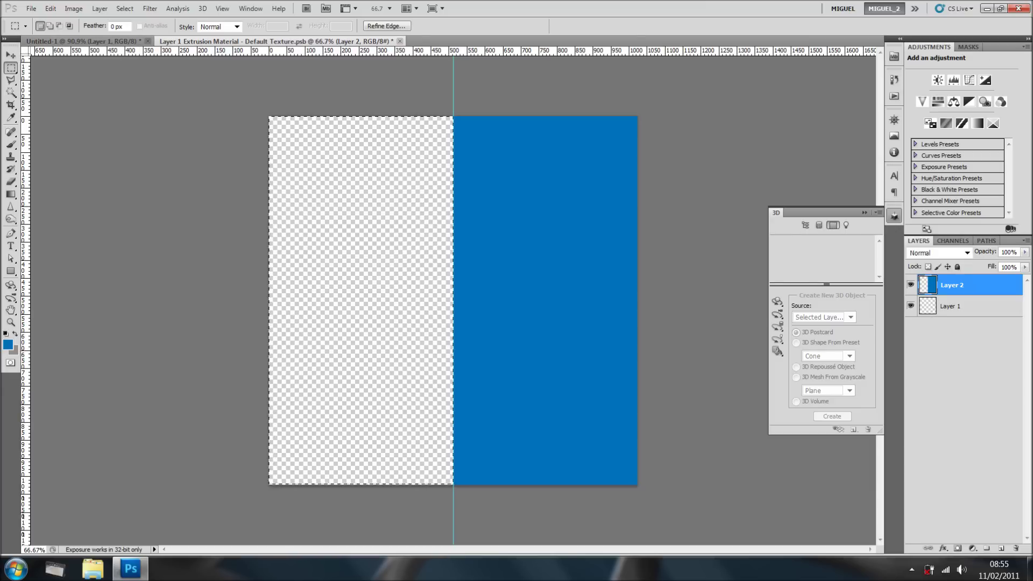
Save the texture document and return to the lamp document
{"action": "left_click", "coordinate": [31, 8]}
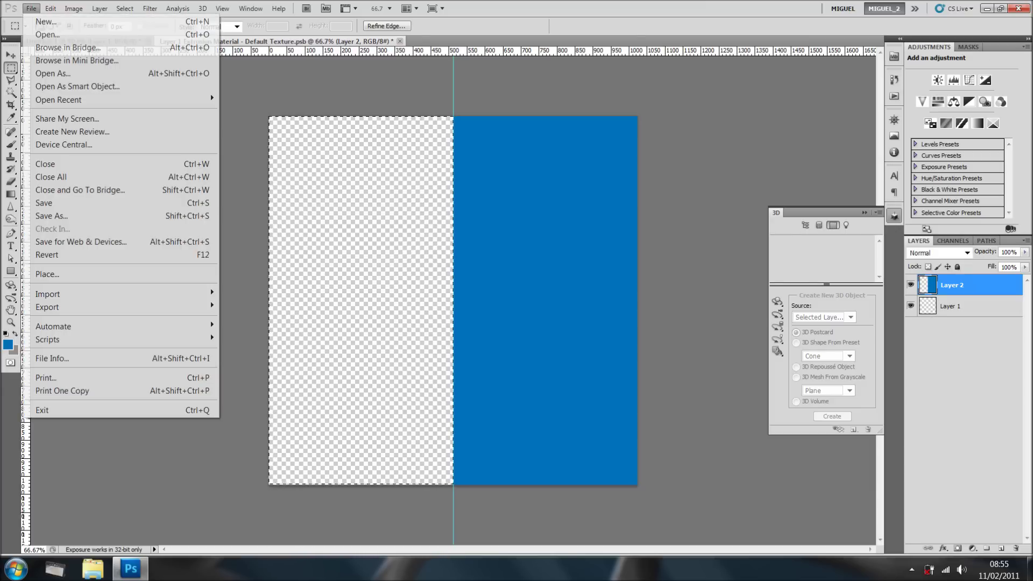
{"action": "key", "text": "Return"}
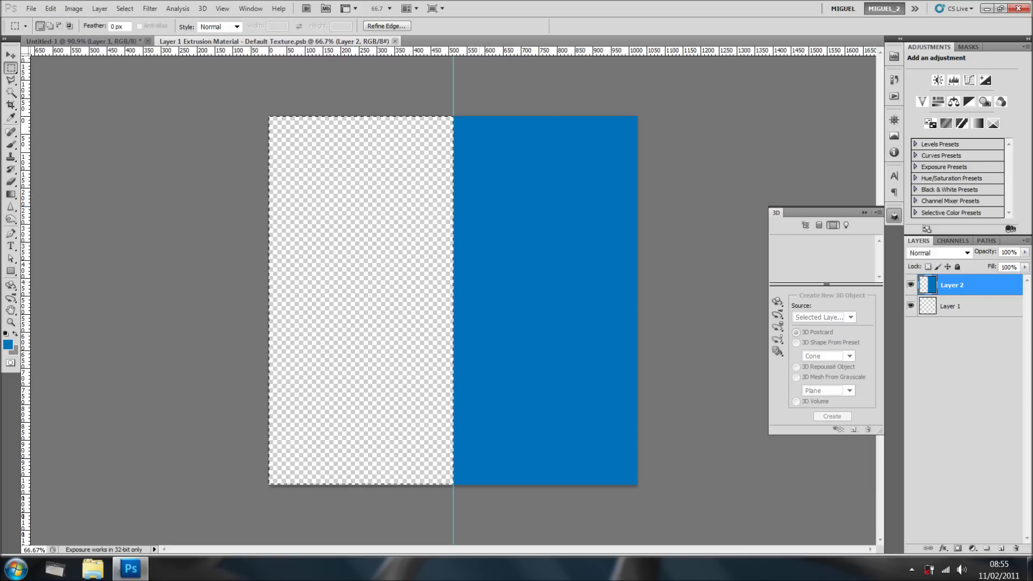
{"action": "left_click", "coordinate": [81, 41]}
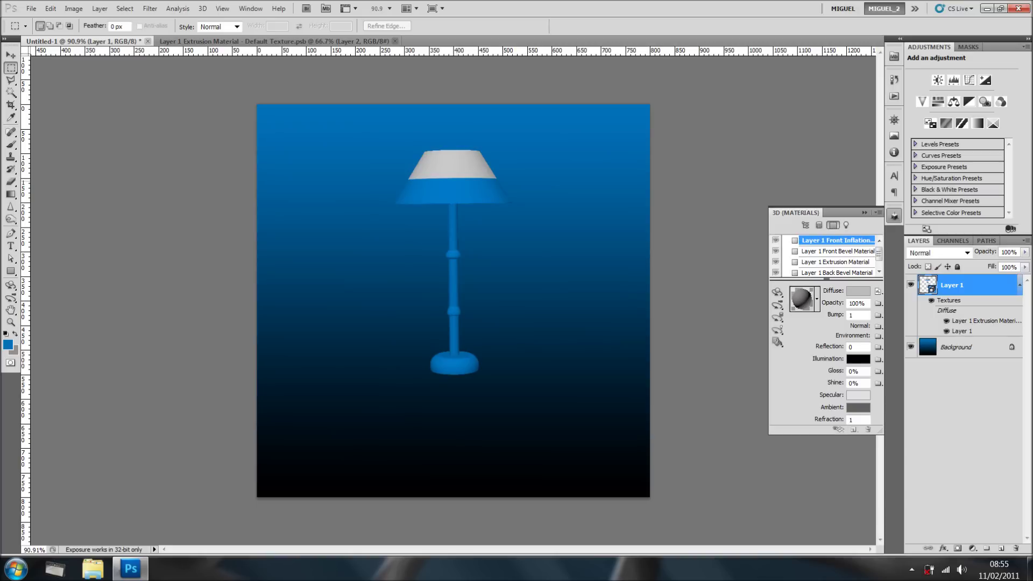
Narrow the blue strip slightly from its left edge, save the texture, and compare with the lamp
{"action": "scroll", "coordinate": [453, 300], "scroll_direction": "up", "scroll_amount": 2}
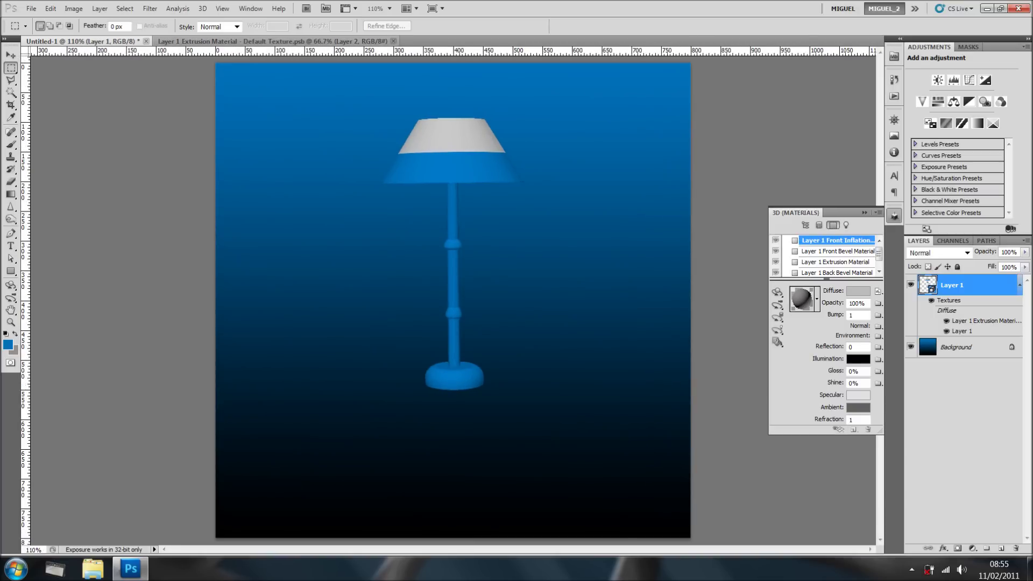
{"action": "left_click", "coordinate": [259, 41]}
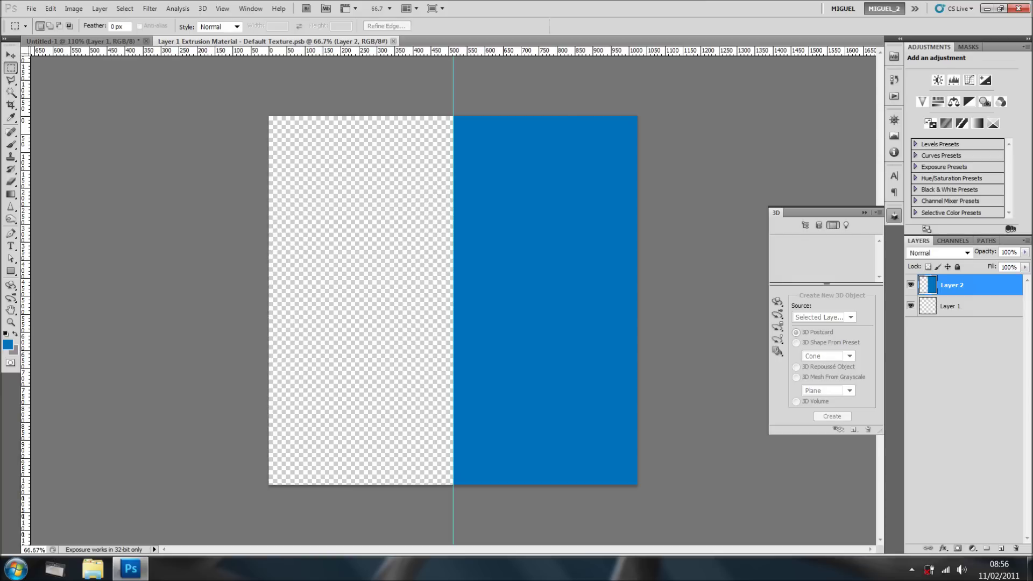
{"action": "key", "text": "v"}
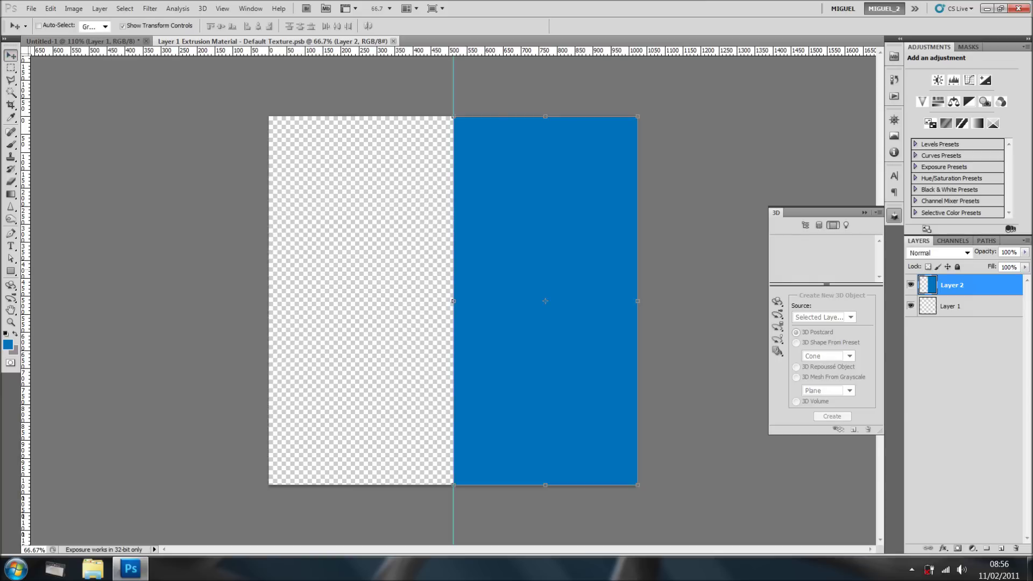
{"action": "left_click_drag", "start_coordinate": [454, 300], "coordinate": [467, 300]}
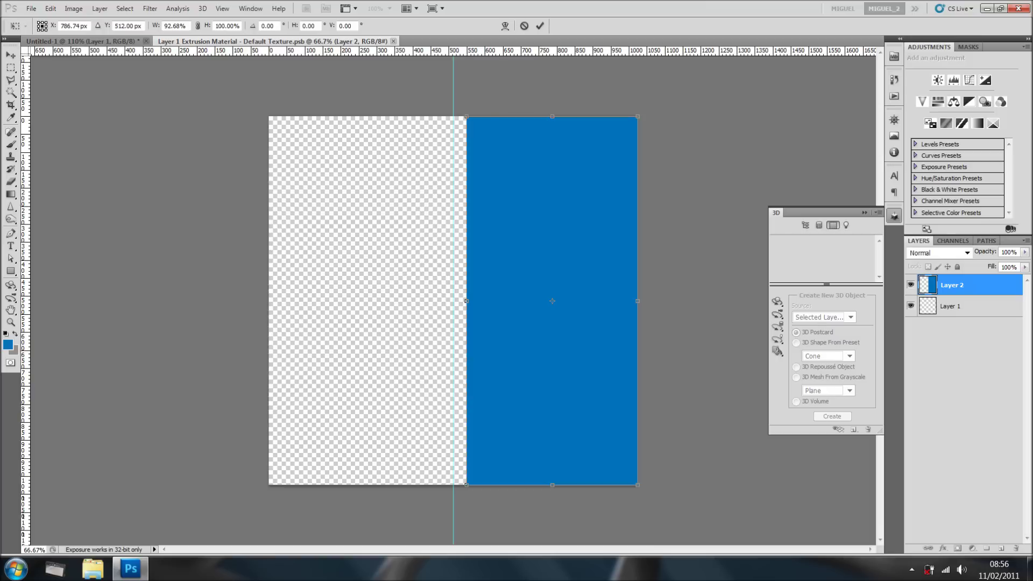
{"action": "left_click", "coordinate": [539, 25]}
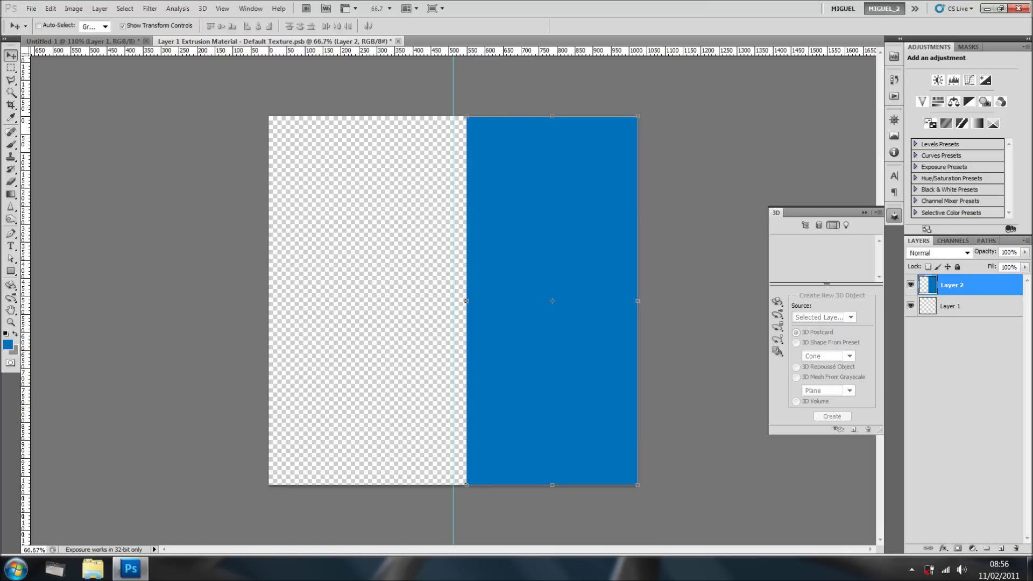
{"action": "key", "text": "ctrl+s"}
{"action": "left_click", "coordinate": [82, 42]}
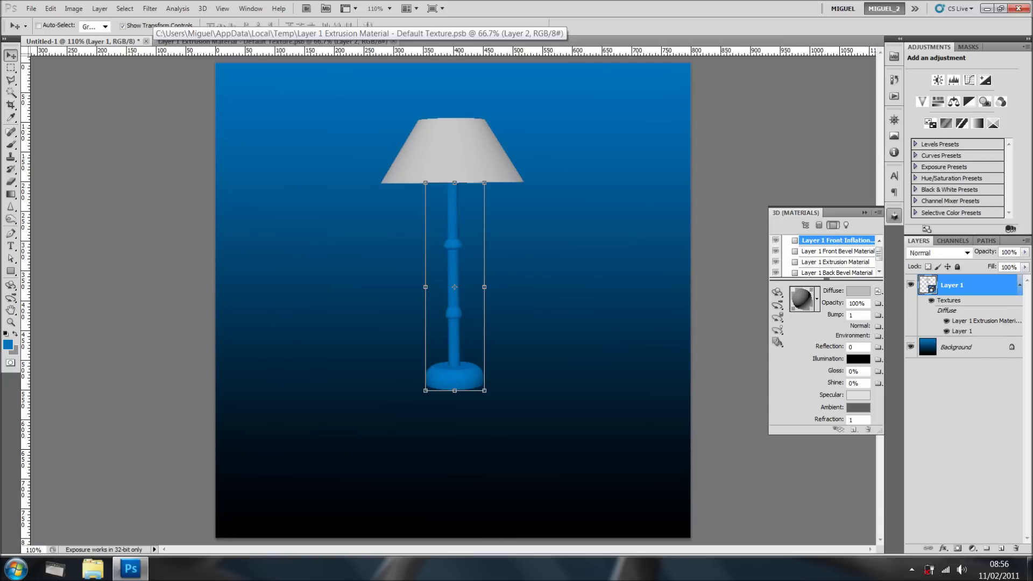
{"action": "left_click", "coordinate": [272, 41]}
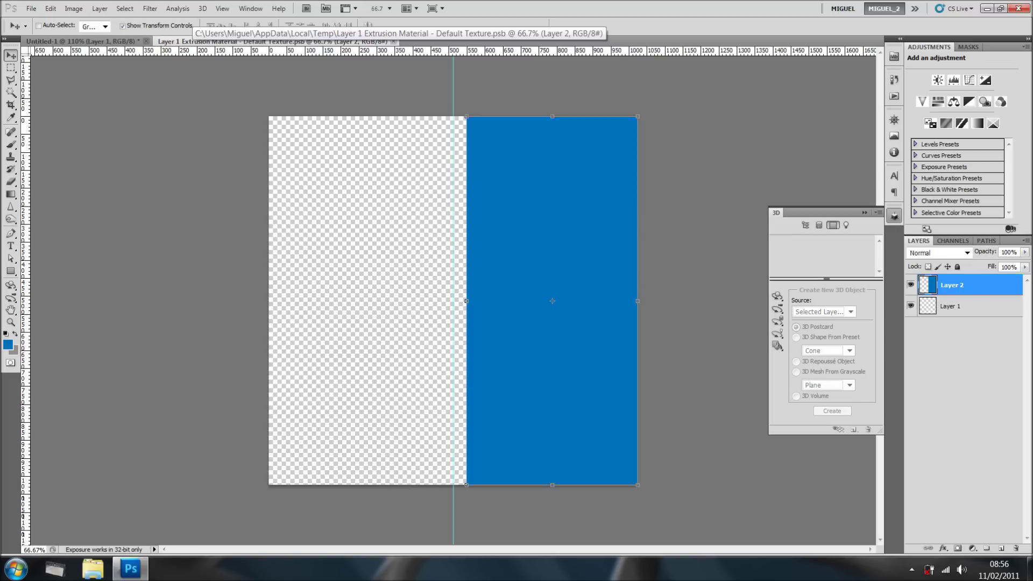
Add a new Layer 3, remove the vertical guide, and select the texture's left half
{"action": "left_click", "coordinate": [1001, 548]}
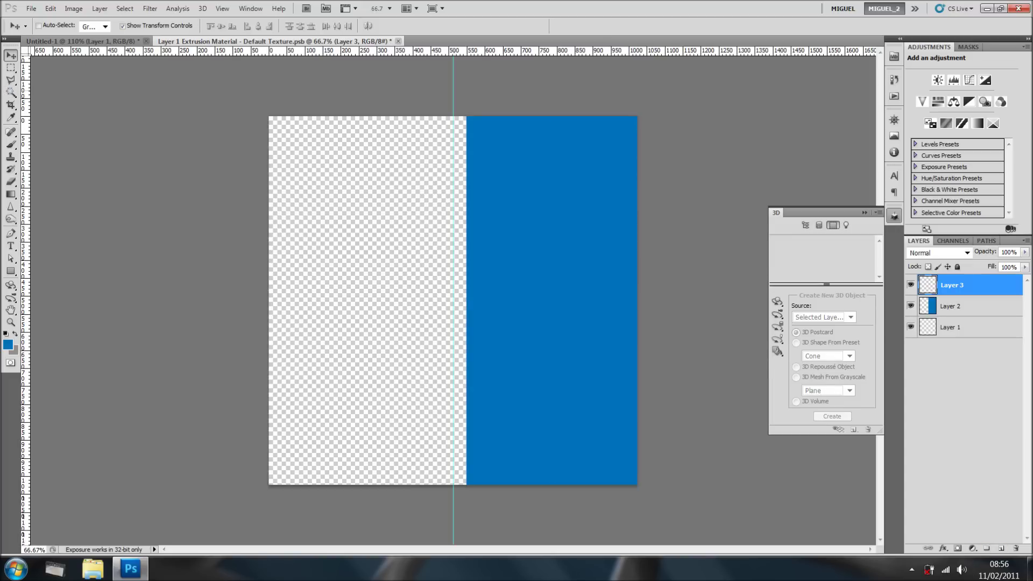
{"action": "left_click_drag", "start_coordinate": [453, 97], "coordinate": [24, 95]}
{"action": "key", "text": "m"}
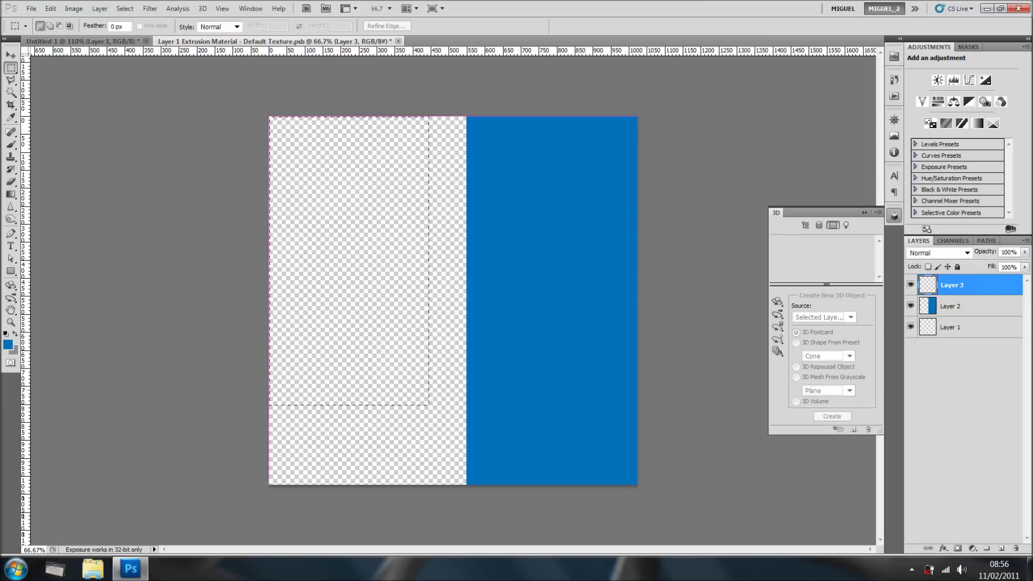
{"action": "left_click_drag", "start_coordinate": [466, 473], "coordinate": [469, 485]}
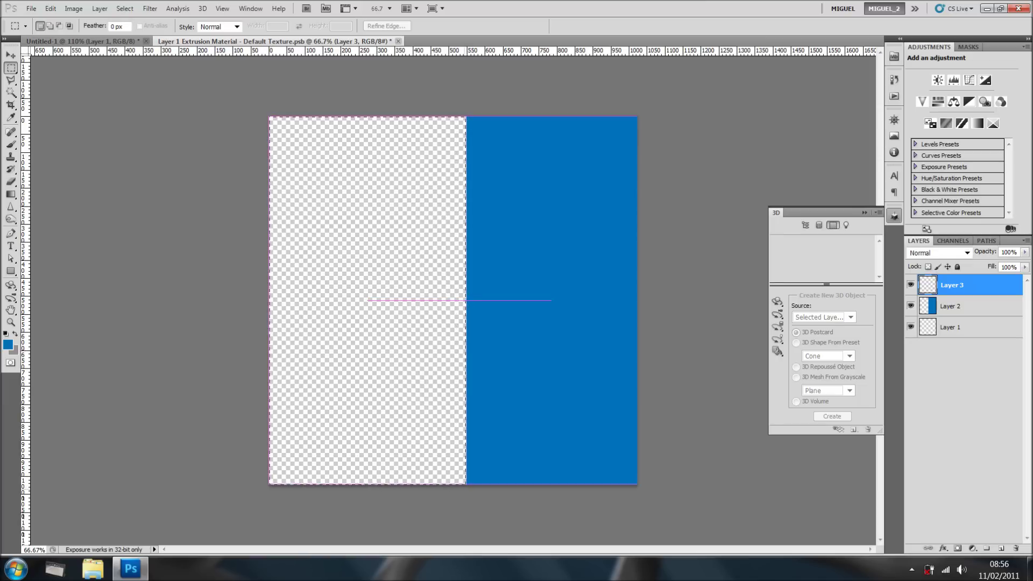
{"action": "left_click_drag", "start_coordinate": [466, 484], "coordinate": [466, 484]}
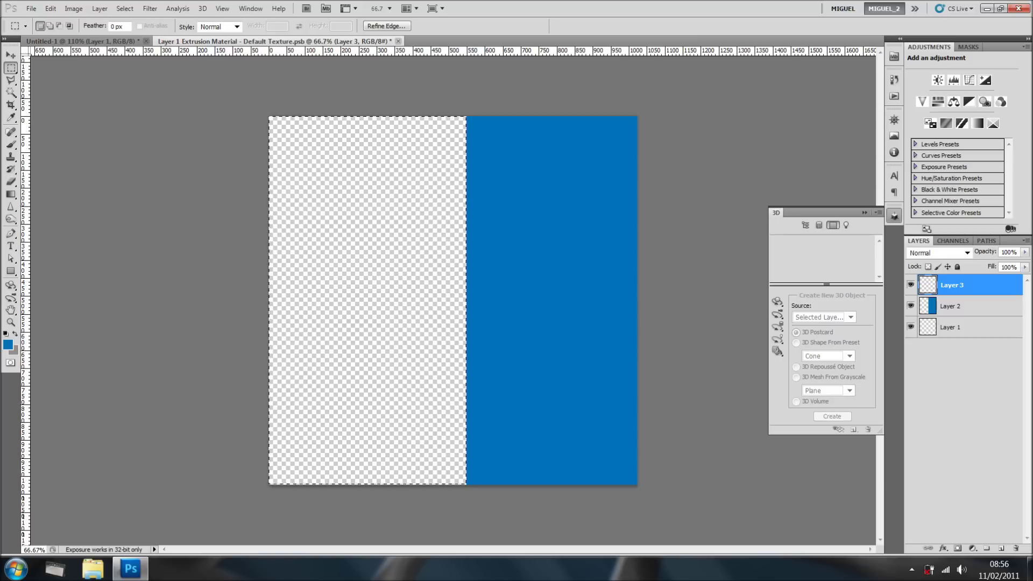
Fill the selection with bright green 38d163, deselect, and view the lamp's green shade
{"action": "left_click", "coordinate": [8, 344]}
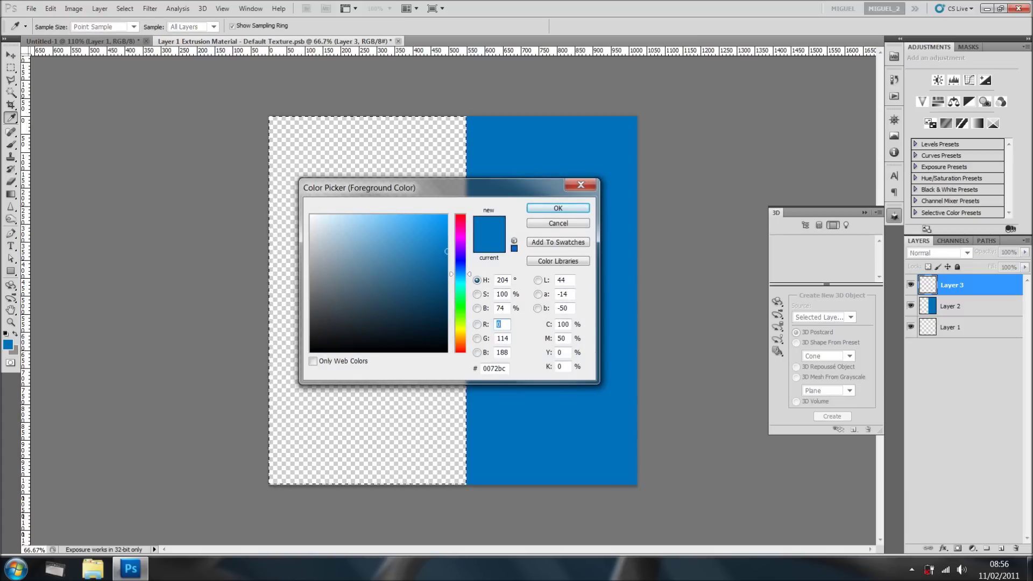
{"action": "left_click", "coordinate": [352, 272]}
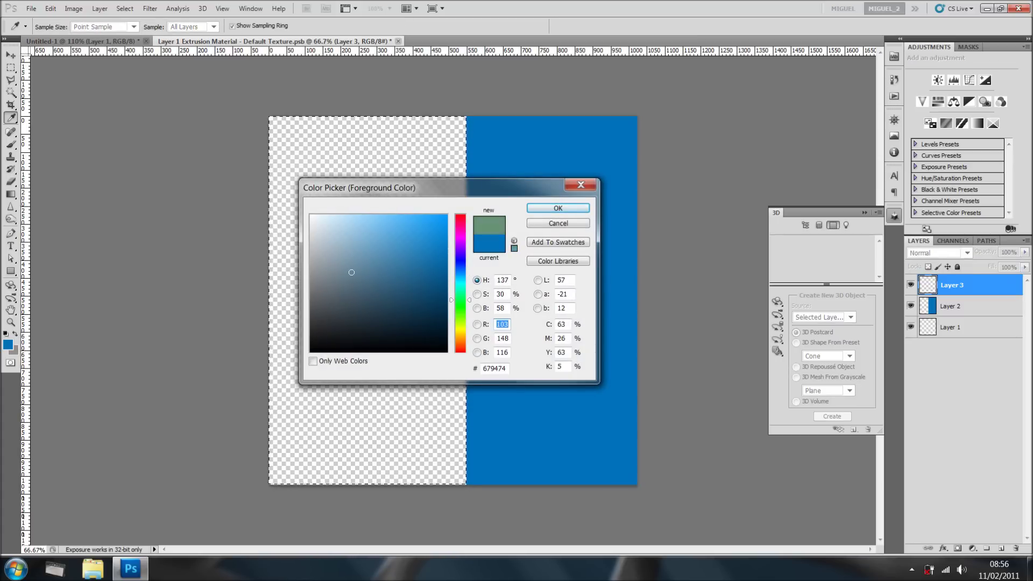
{"action": "left_click", "coordinate": [460, 300]}
{"action": "left_click", "coordinate": [411, 240]}
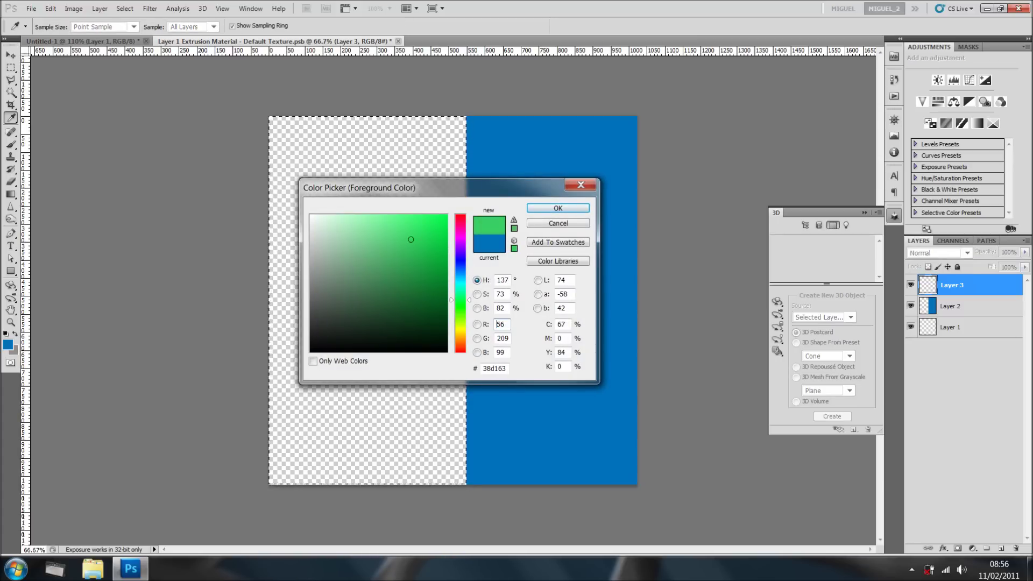
{"action": "left_click", "coordinate": [558, 207]}
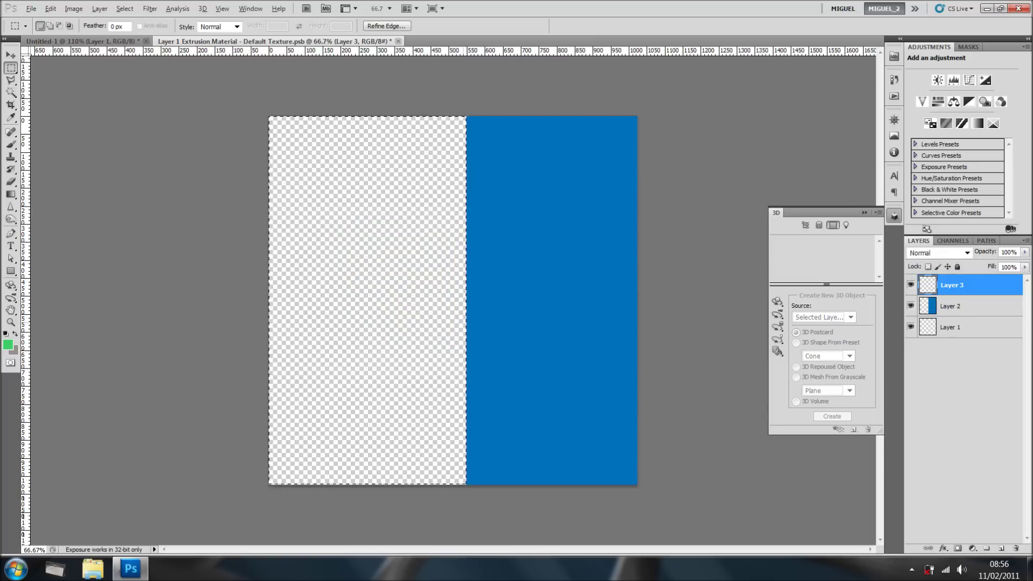
{"action": "key", "text": "alt+BackSpace"}
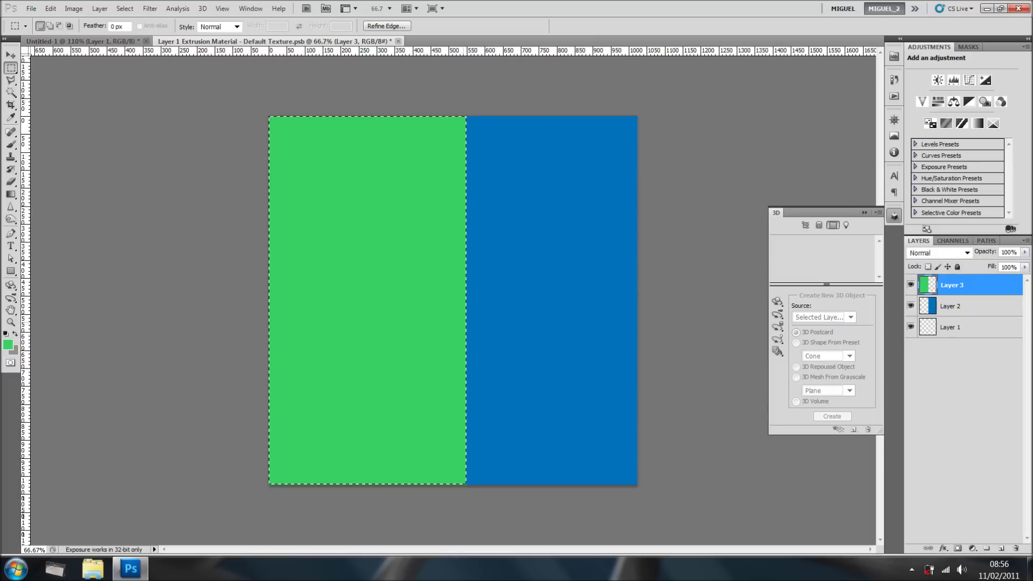
{"action": "key", "text": "ctrl+d"}
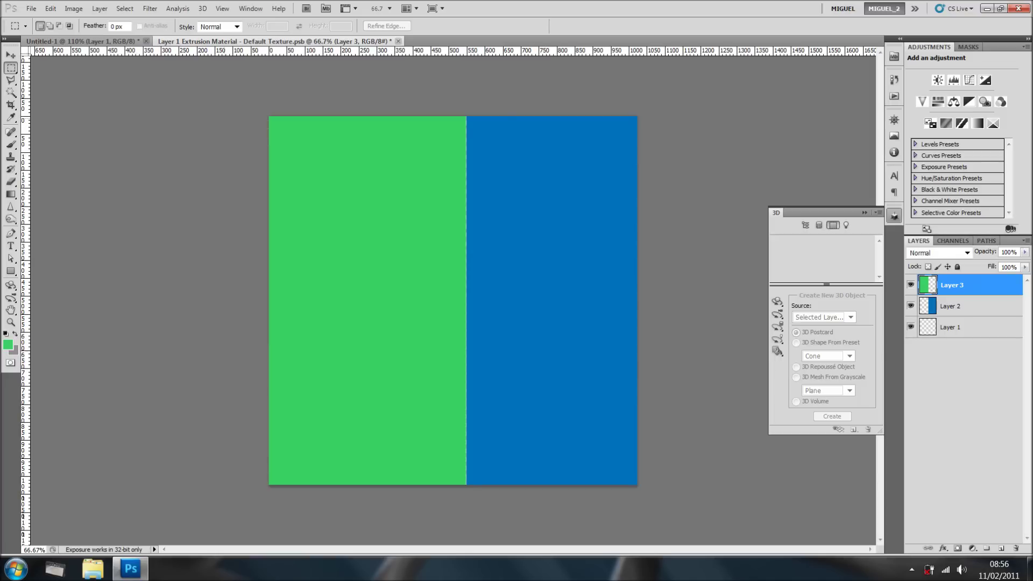
{"action": "left_click", "coordinate": [82, 42]}
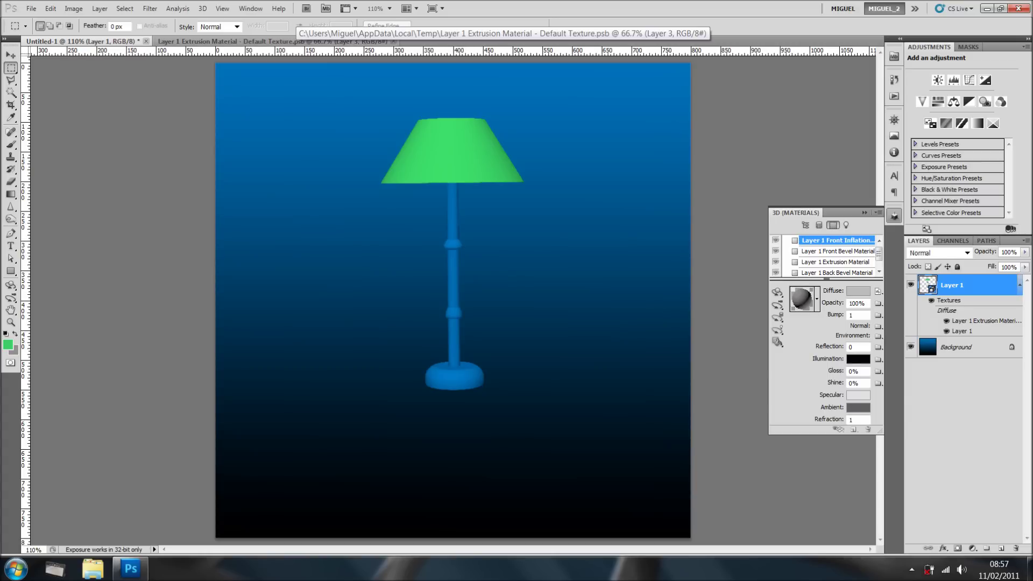
{"action": "left_click", "coordinate": [295, 41]}
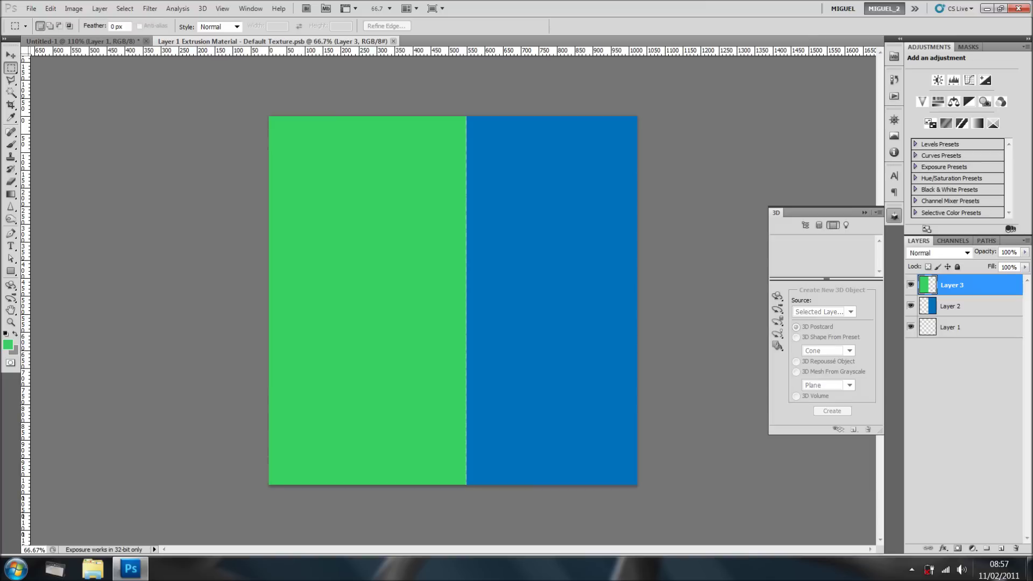
Give Layer 3 a Pattern Overlay using the rough grey pattern in Darken blend mode
{"action": "left_click", "coordinate": [943, 548]}
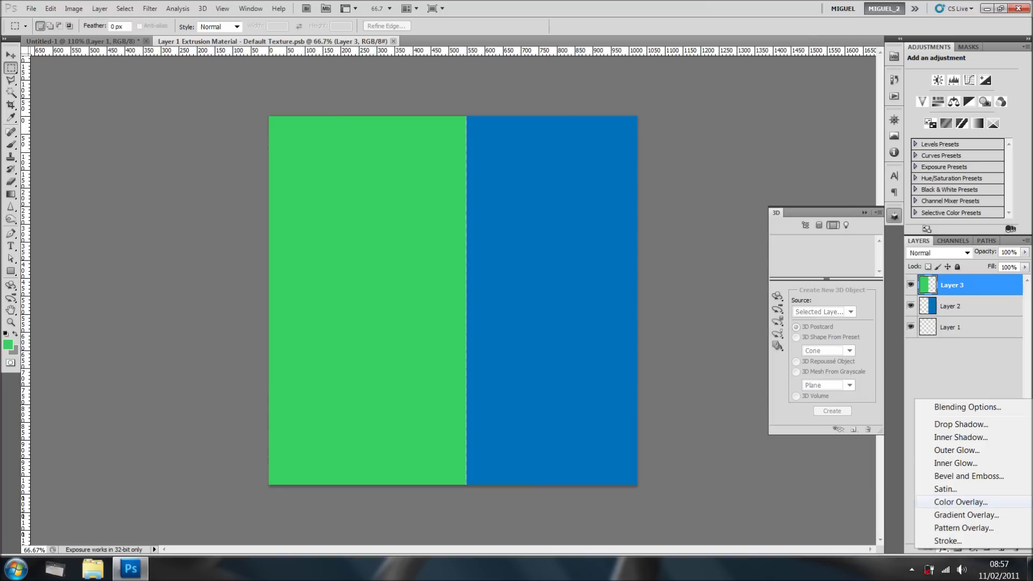
{"action": "left_click", "coordinate": [964, 527]}
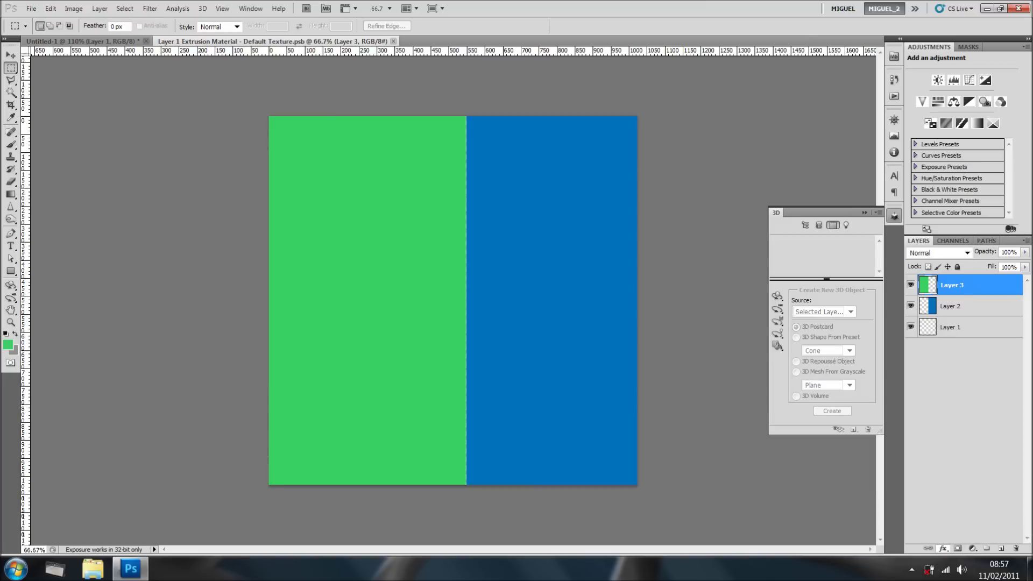
{"action": "left_click", "coordinate": [825, 140]}
{"action": "left_click", "coordinate": [807, 191]}
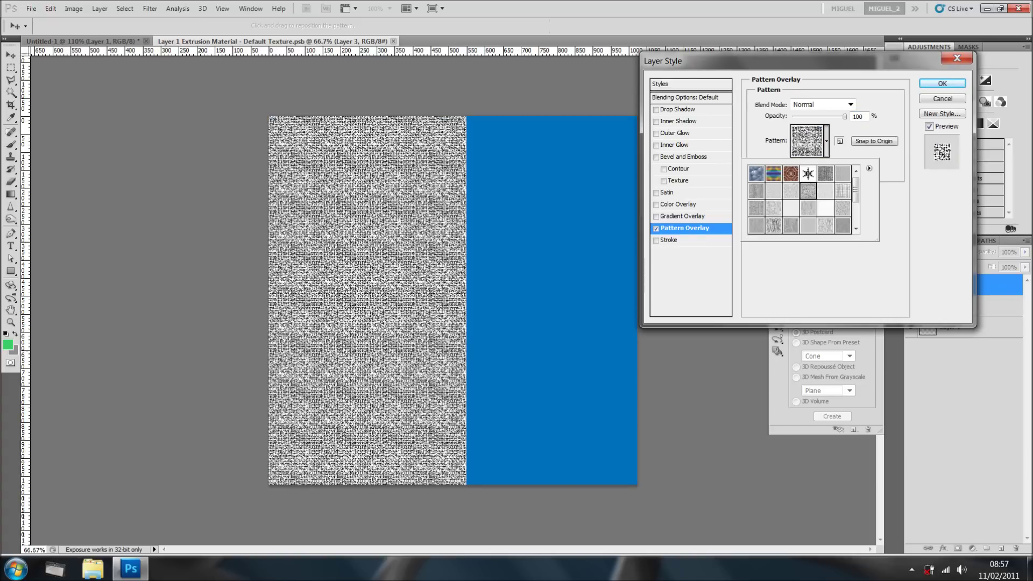
{"action": "left_click", "coordinate": [843, 190]}
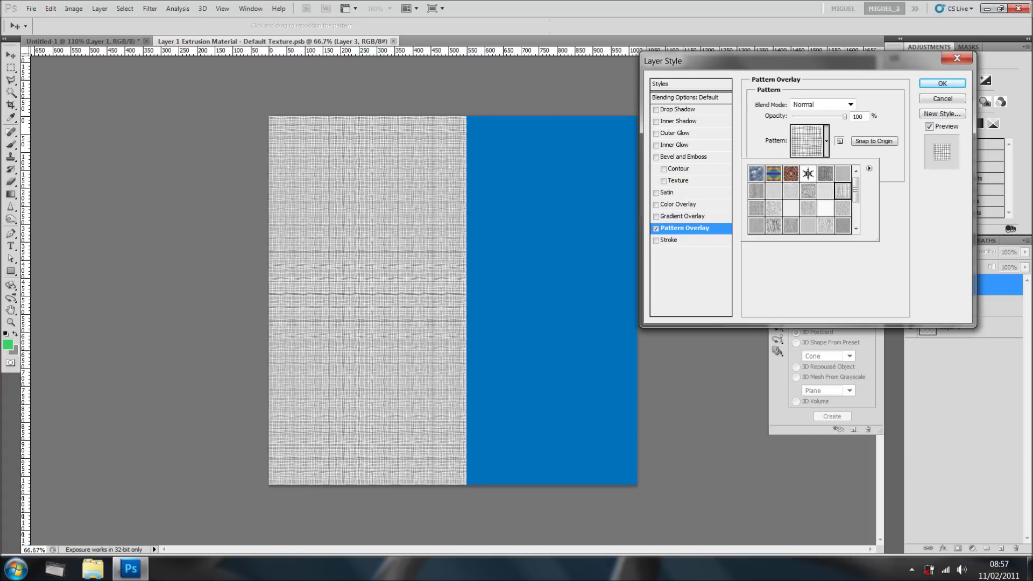
{"action": "left_click", "coordinate": [774, 209]}
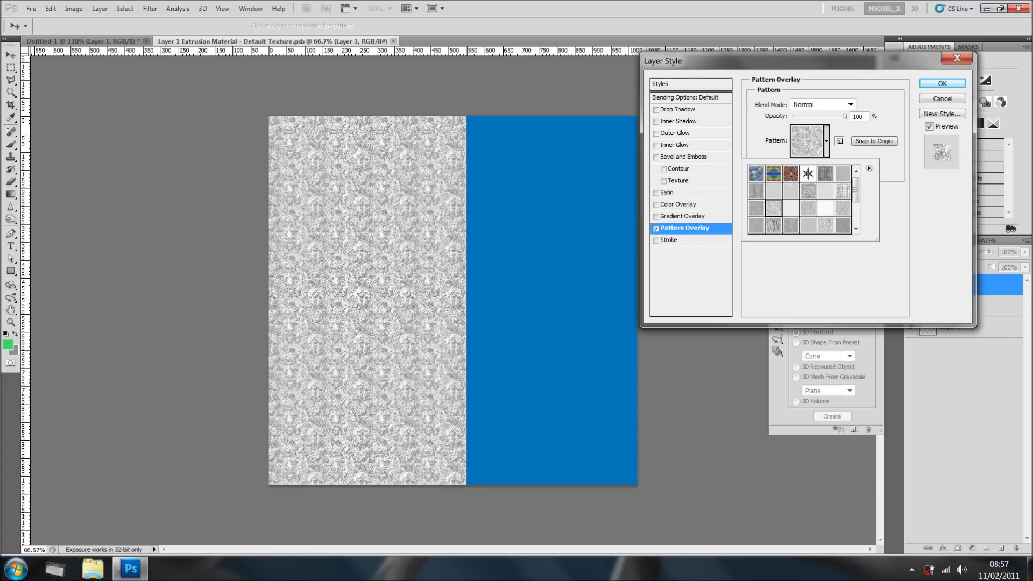
{"action": "left_click", "coordinate": [874, 141]}
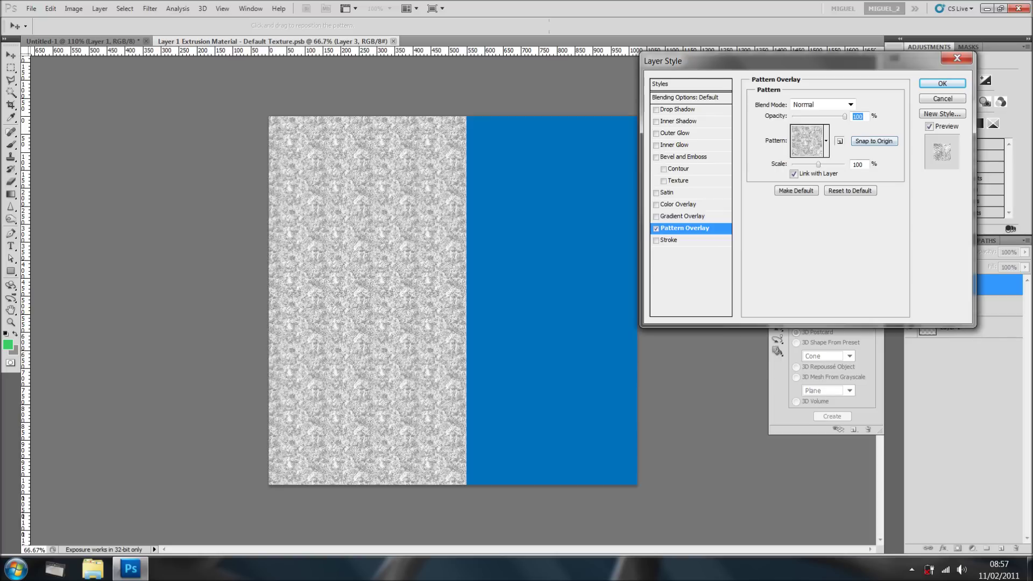
{"action": "left_click", "coordinate": [850, 104]}
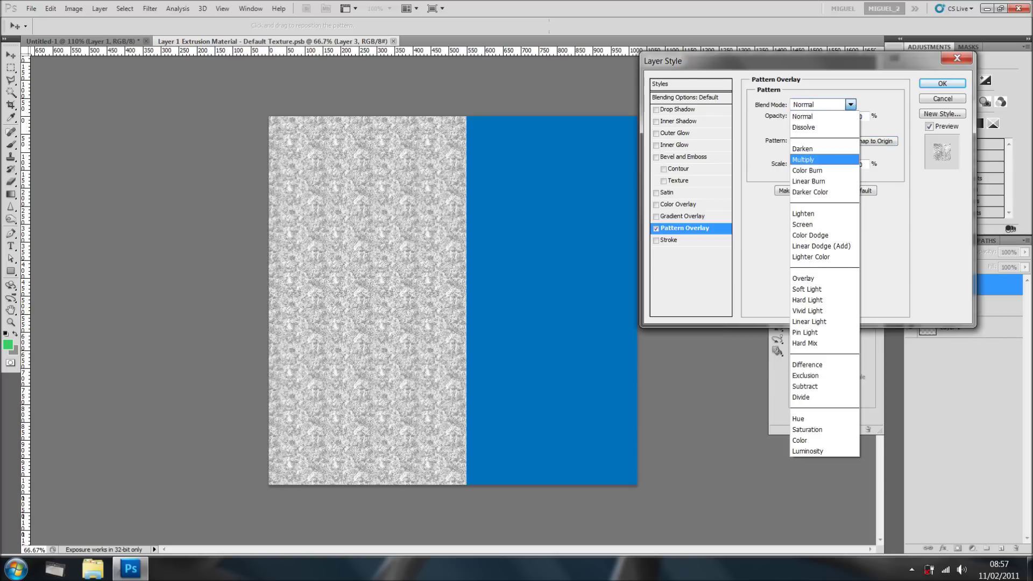
{"action": "left_click", "coordinate": [803, 149]}
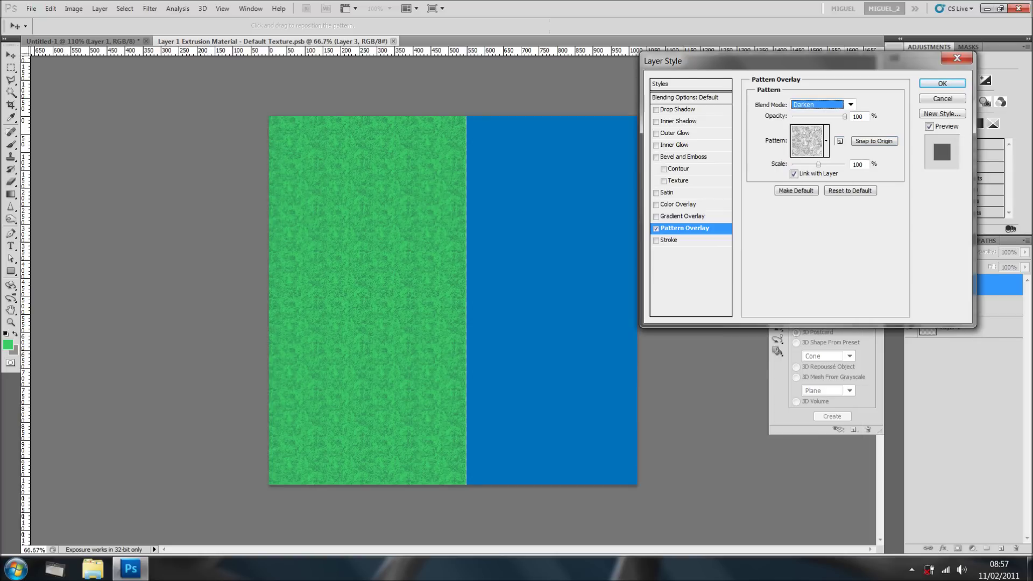
{"action": "key", "text": "Return"}
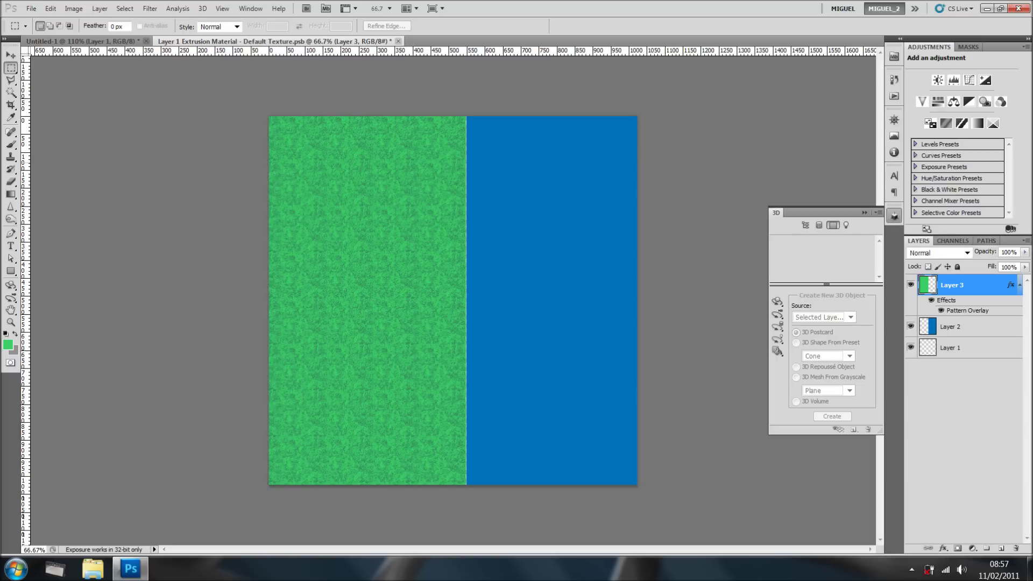
Save the texture document and return to the lamp document
{"action": "key", "text": "alt"}
{"action": "key", "text": "ctrl+s"}
{"action": "left_click", "coordinate": [80, 41]}
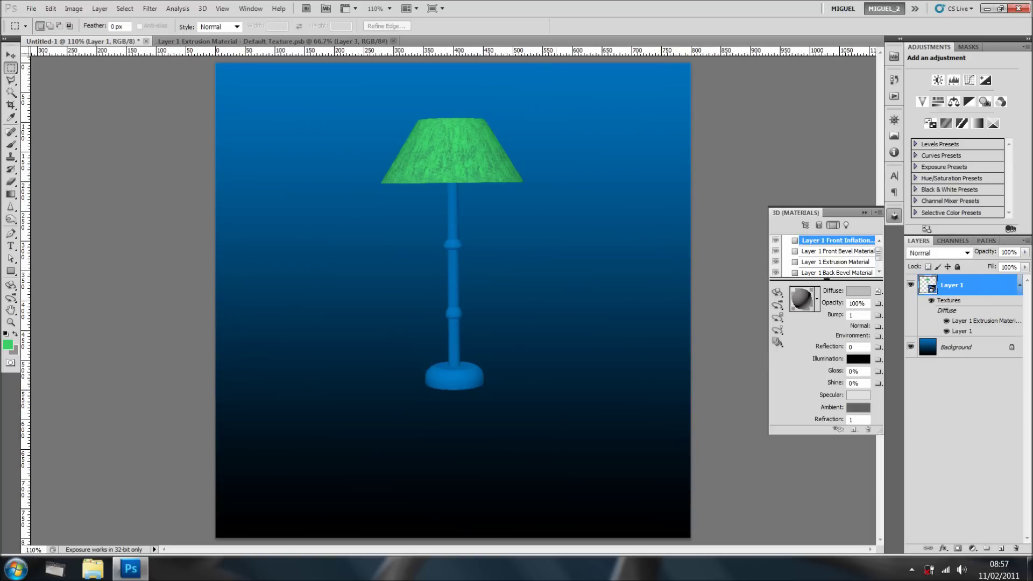
After inspecting the lamp's underside, narrow Layer 3 from its left edge to 87.41% width
{"action": "left_click", "coordinate": [11, 285]}
{"action": "left_click_drag", "start_coordinate": [467, 252], "coordinate": [450, 83]}
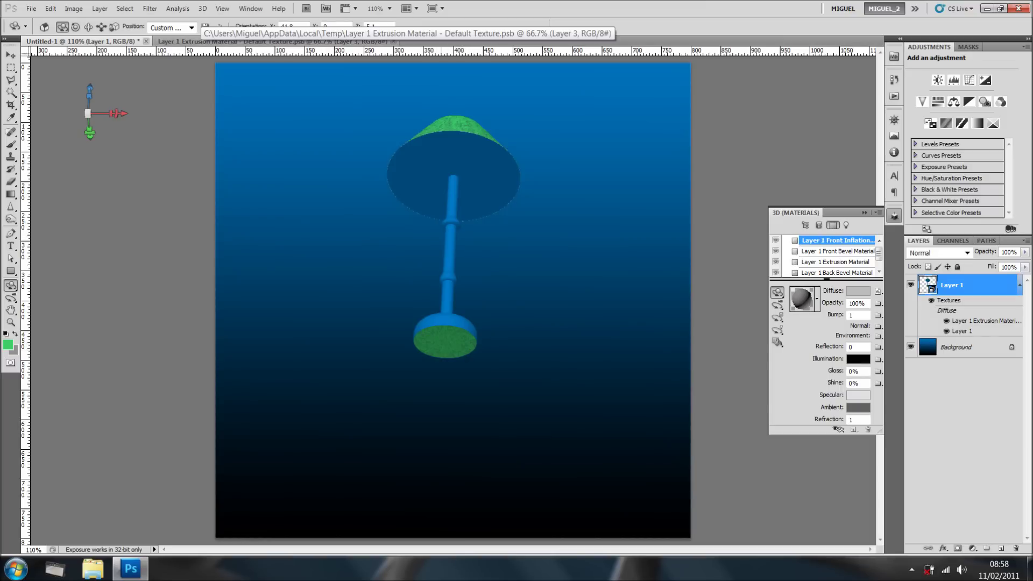
{"action": "left_click", "coordinate": [271, 42]}
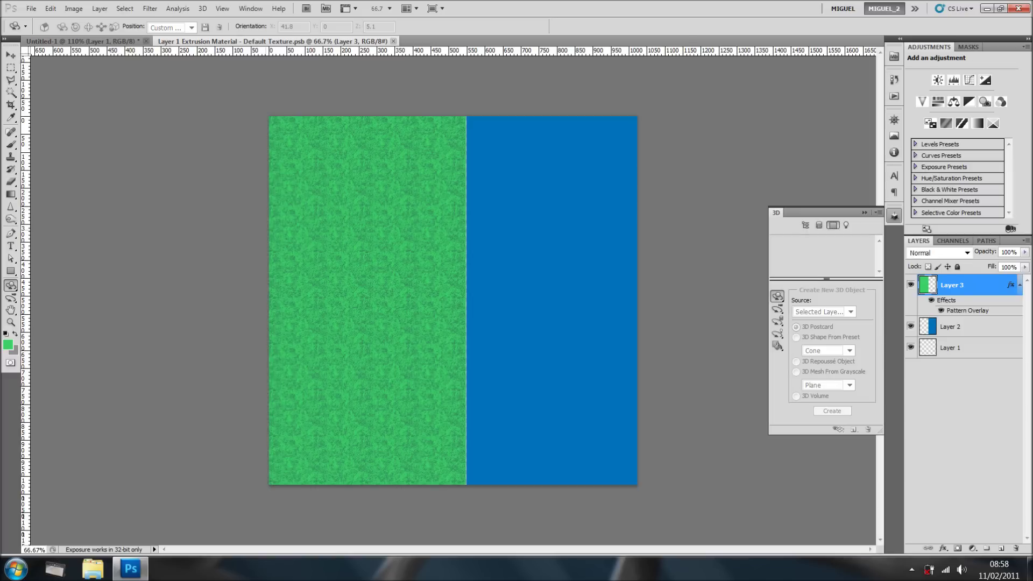
{"action": "key", "text": "v"}
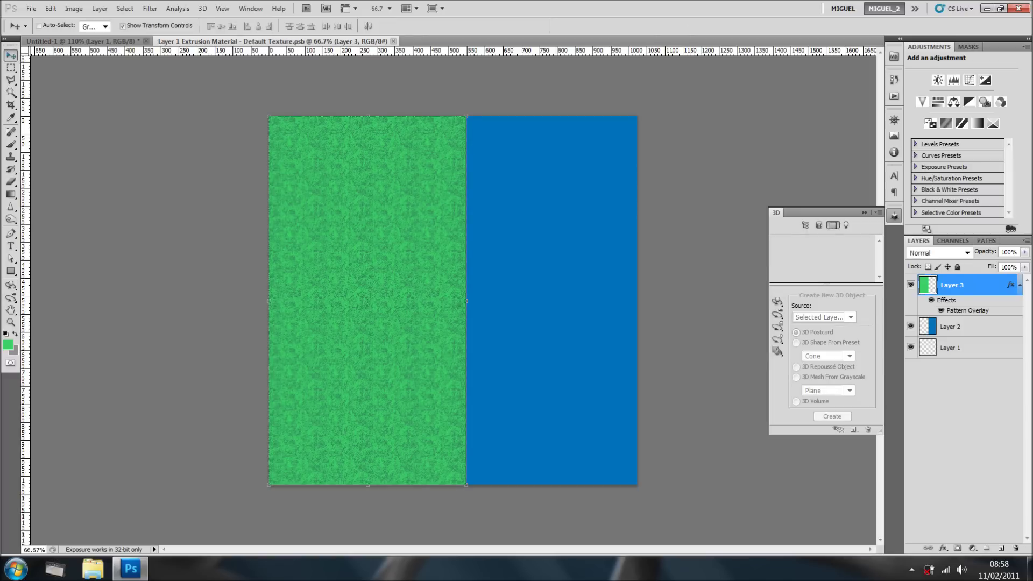
{"action": "mouse_move", "coordinate": [269, 301]}
{"action": "left_mouse_down"}
{"action": "mouse_move", "coordinate": [293, 301]}
{"action": "mouse_move", "coordinate": [281, 300]}
{"action": "left_mouse_up"}
{"action": "key", "text": "Return"}
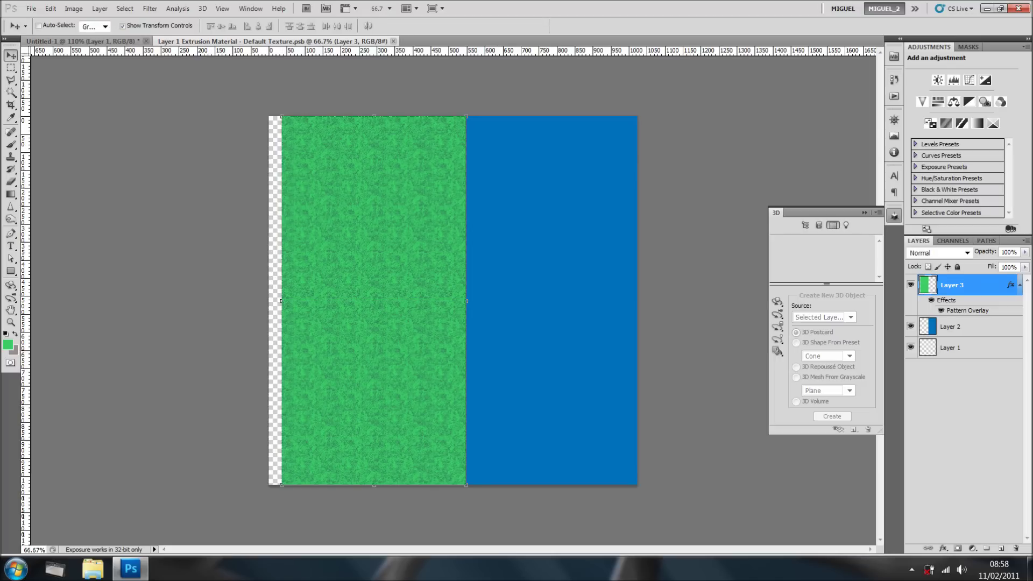
{"action": "left_click", "coordinate": [107, 41]}
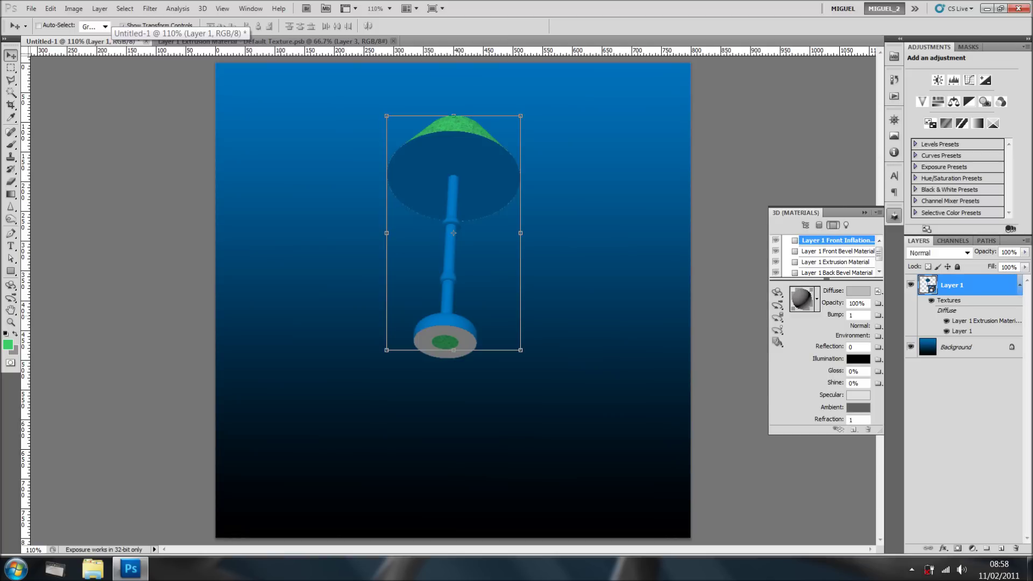
Rotate the 3D lamp to view its underside, then turn it back upright facing the viewer
{"action": "left_click", "coordinate": [10, 285]}
{"action": "left_click_drag", "start_coordinate": [497, 333], "coordinate": [529, 461]}
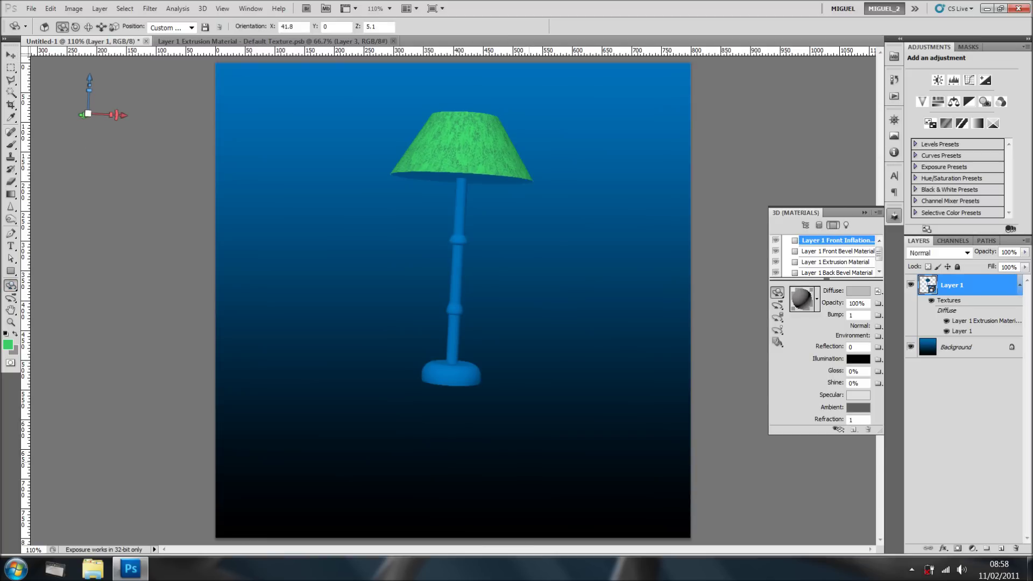
{"action": "left_click_drag", "start_coordinate": [505, 162], "coordinate": [456, 201]}
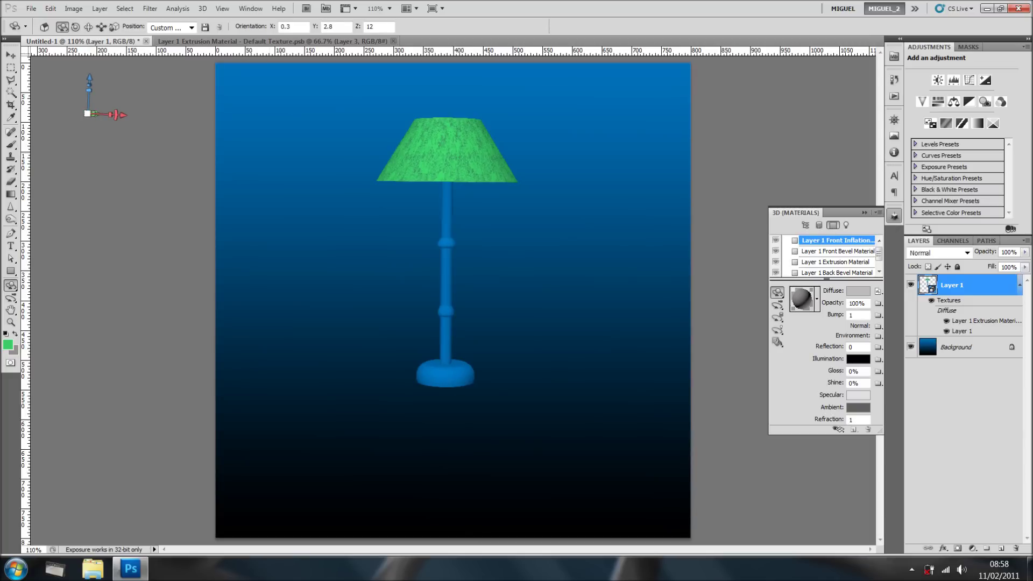